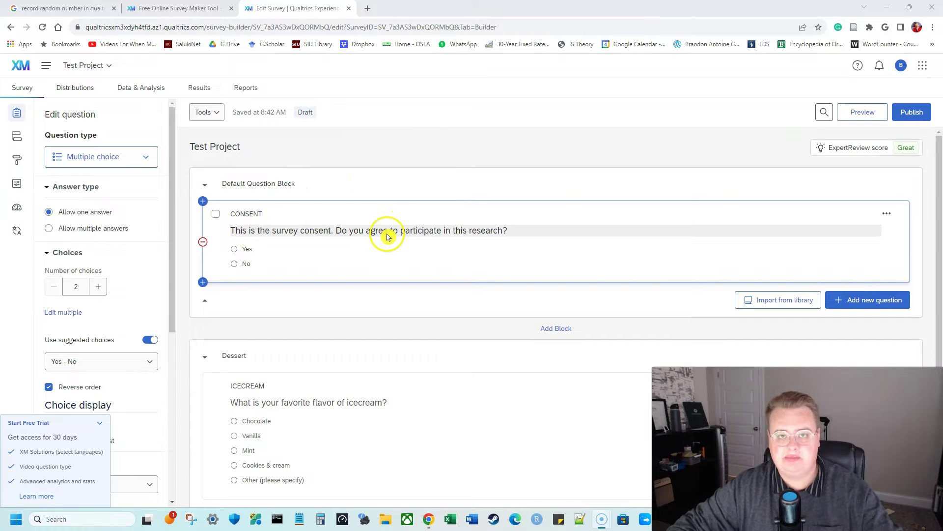
Scroll through the Test Project survey's consent and ice-cream flavor questions.
scroll(383, 230, down, 4)
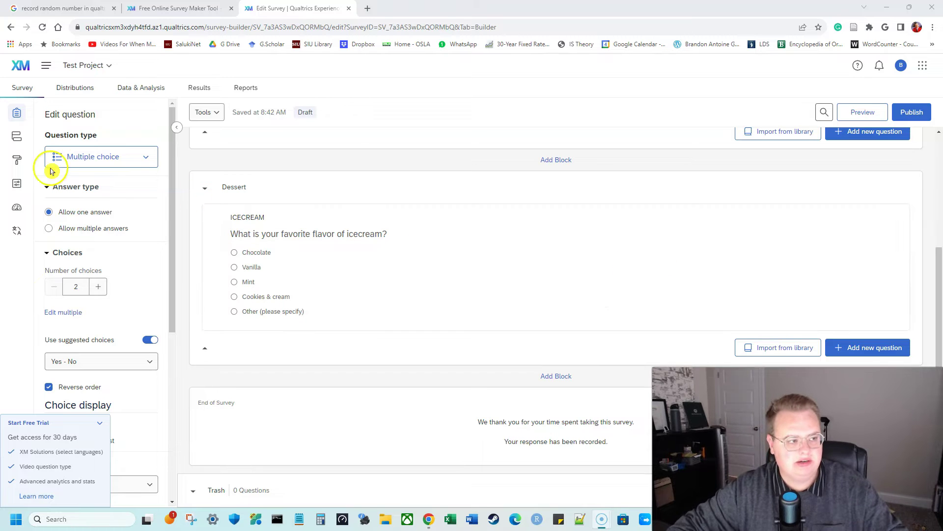
Add an Embedded Data element after the Dessert block and start naming its field 'Random ID'.
click(17, 140)
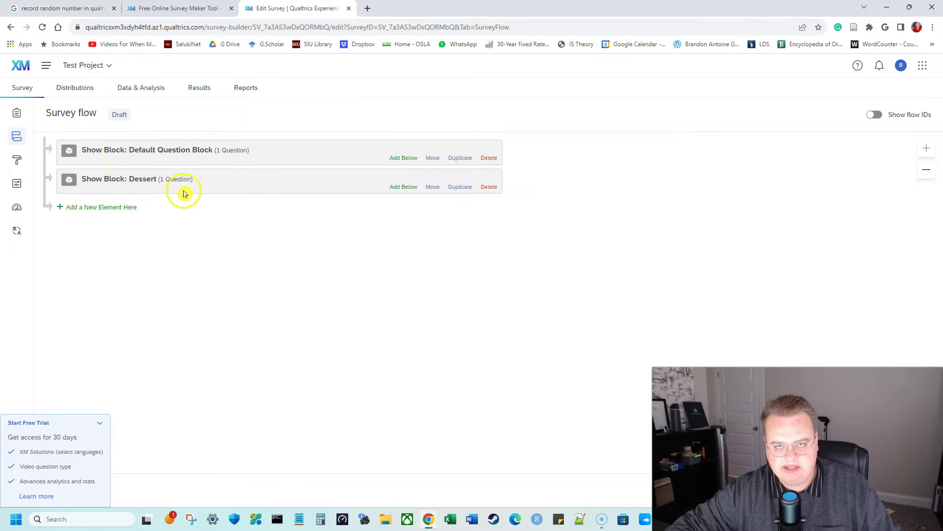
click(114, 209)
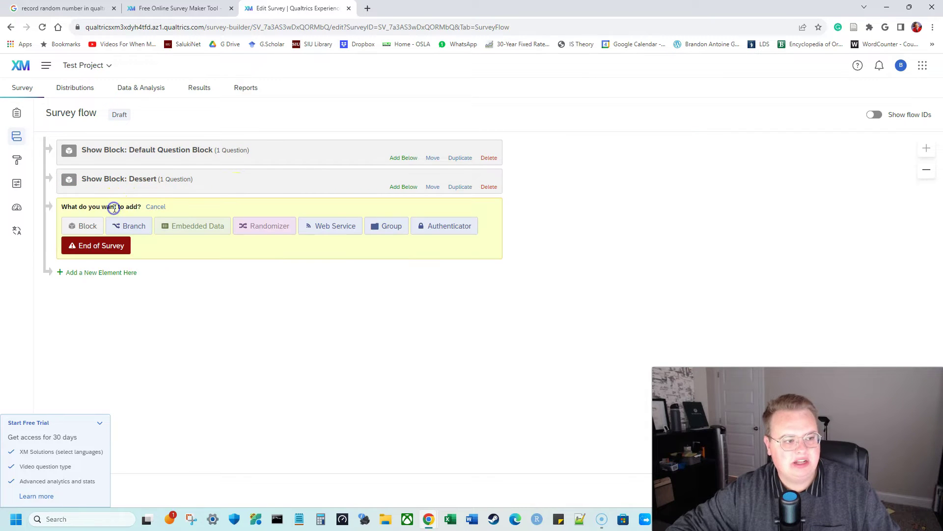
click(202, 227)
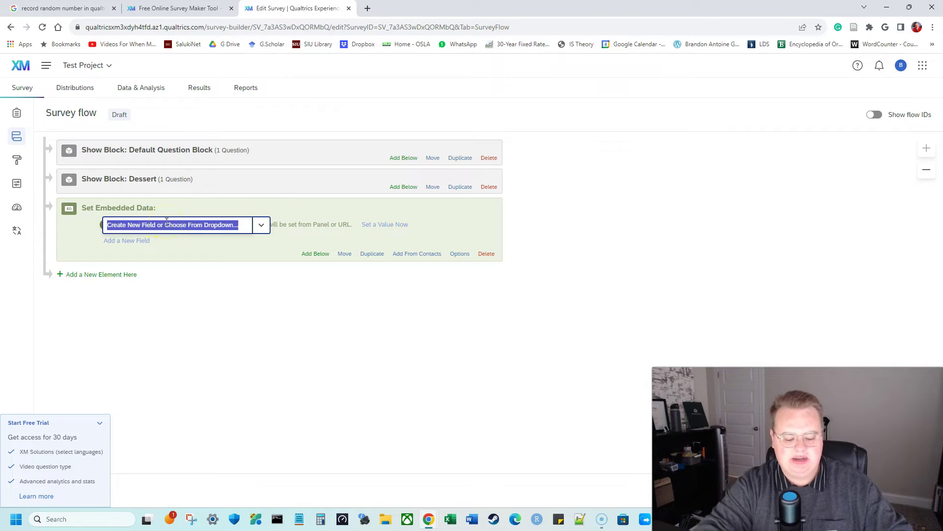
text(Random id)
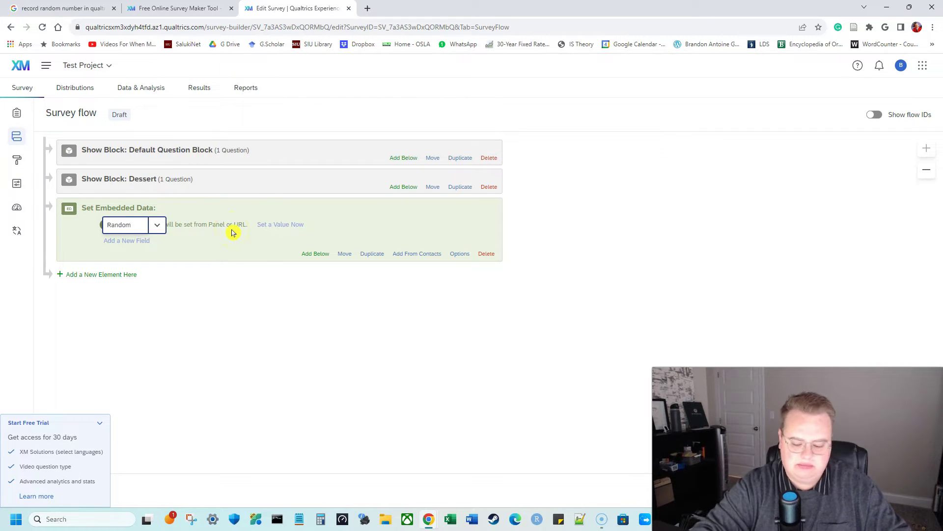
key(BackSpace)
key(BackSpace)
Finish the Random ID field name and give it the value ${rand://int/10000:99999}.
text(ID)
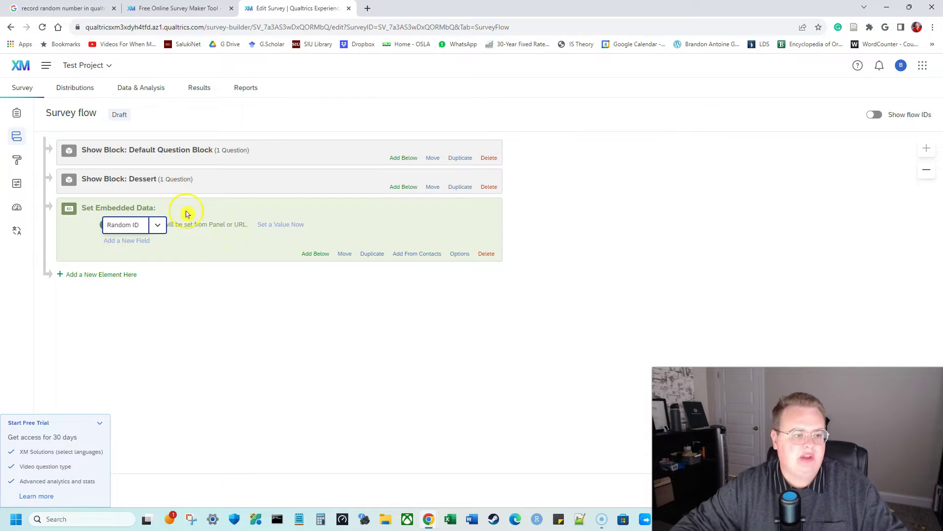
click(288, 228)
click(274, 225)
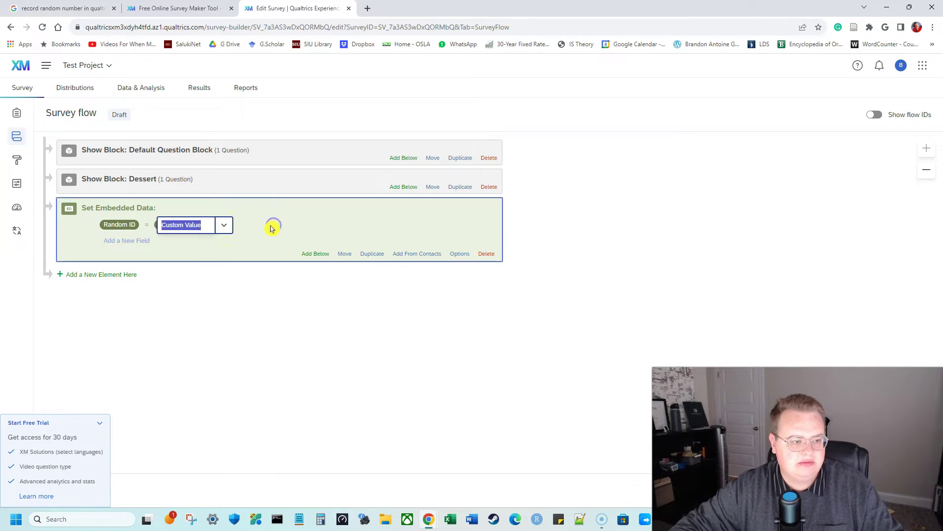
click(226, 226)
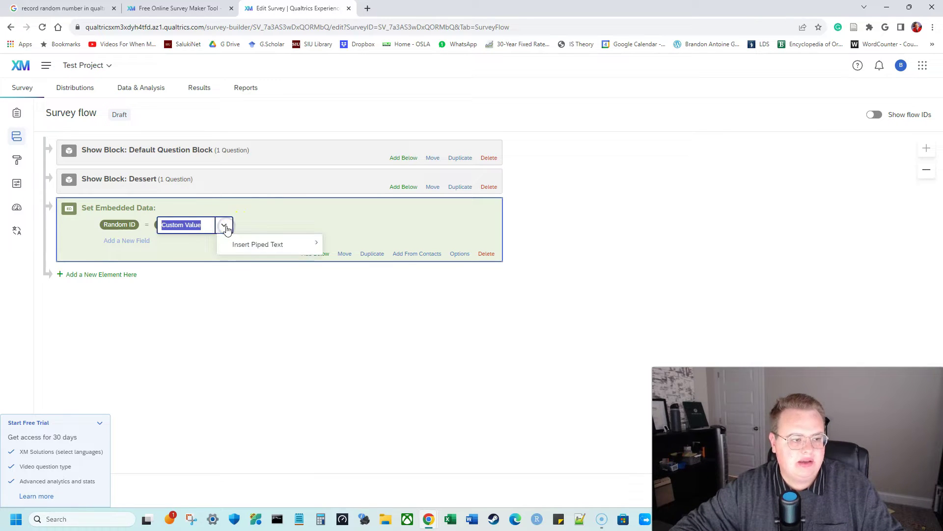
click(231, 244)
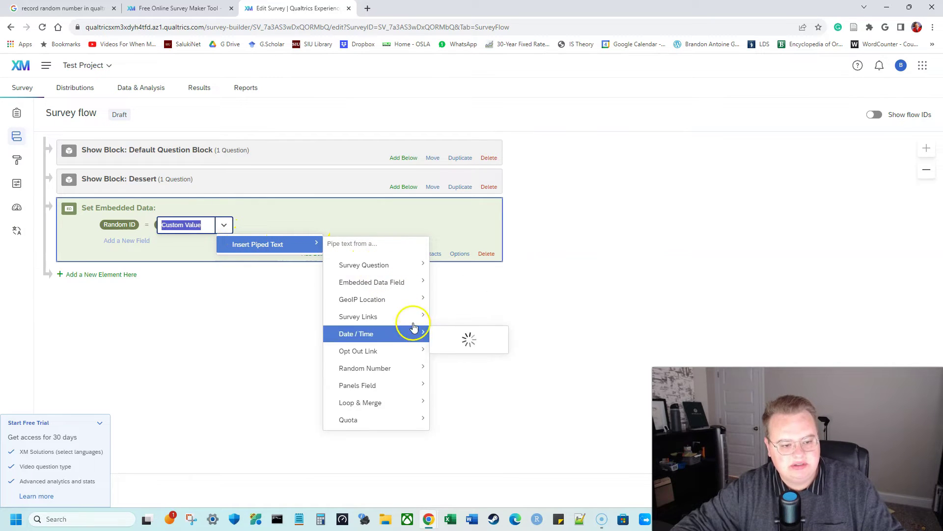
mouse_move(422, 369)
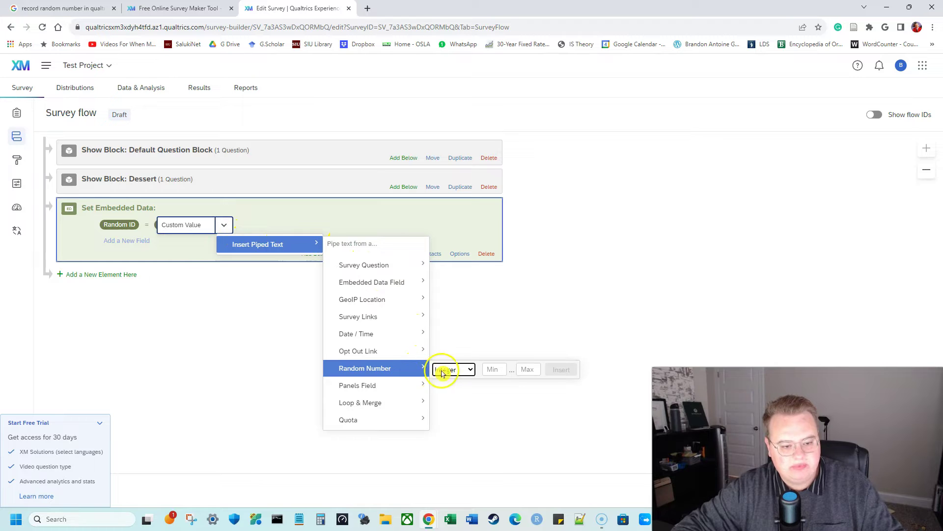
click(494, 370)
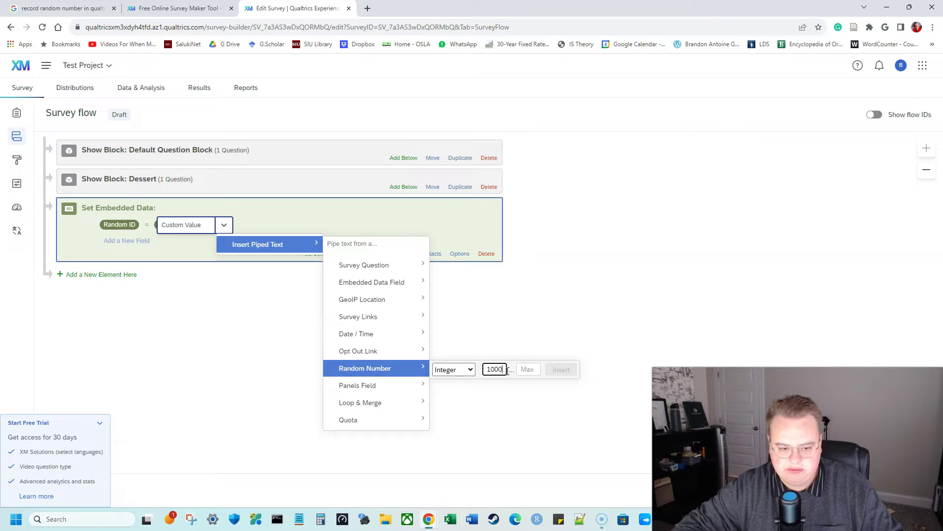
click(536, 368)
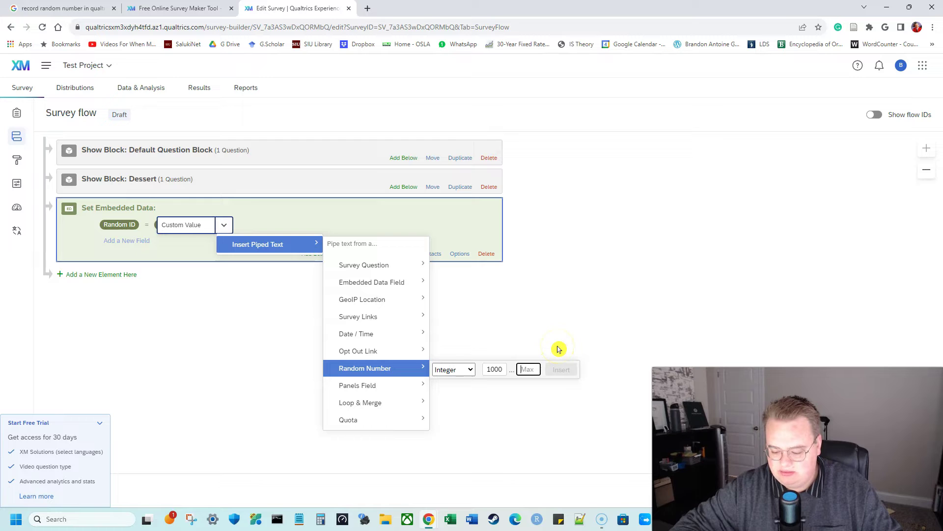
text(9999)
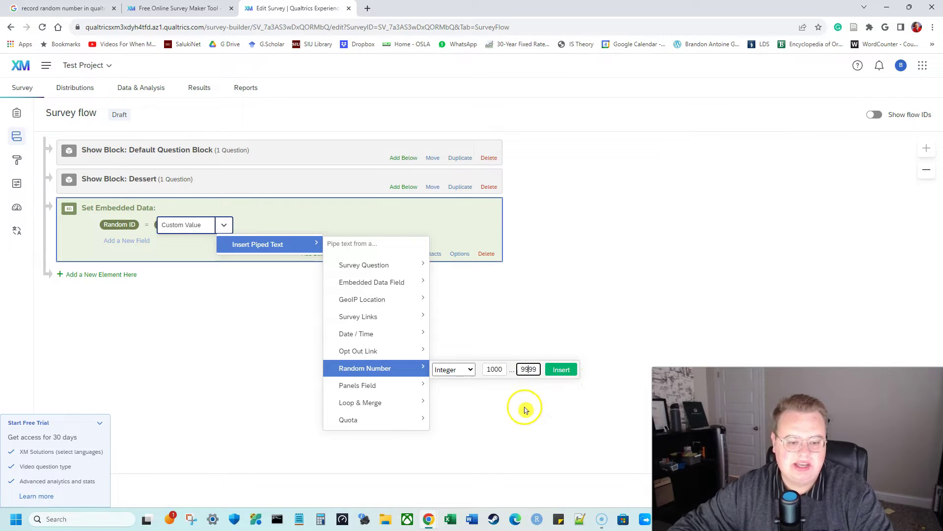
key(shift+End)
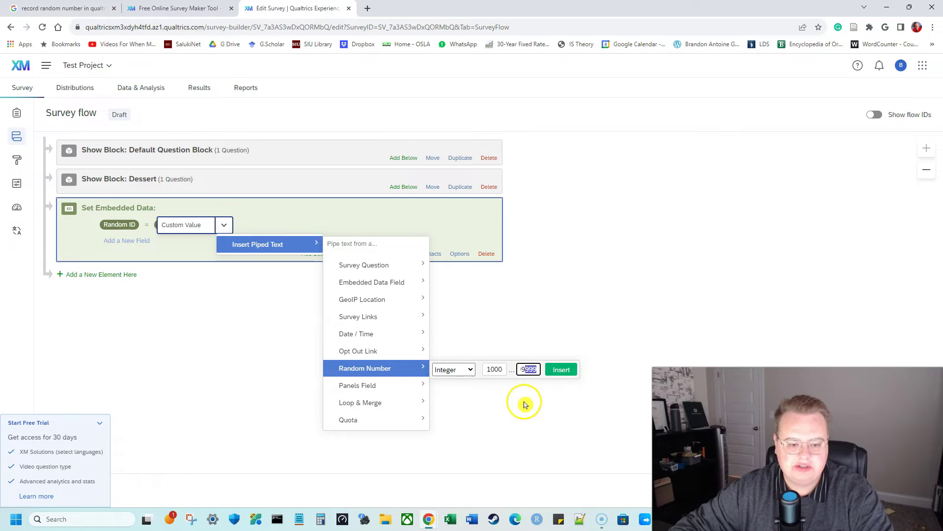
click(561, 369)
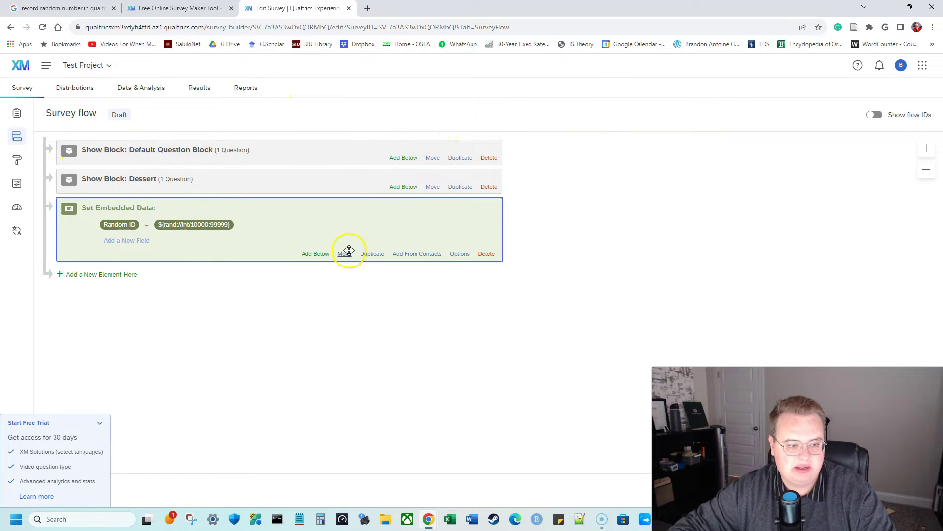
Drag the Random ID embedded data element above the Default Question Block.
drag(345, 254, 346, 141)
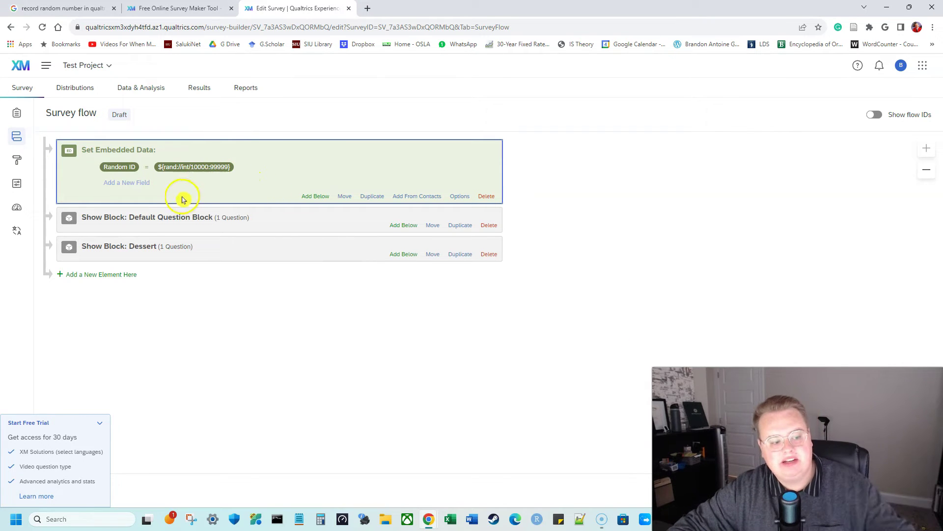
Back in the Builder, add Block 2 after Dessert with a new multiple-choice question.
click(17, 114)
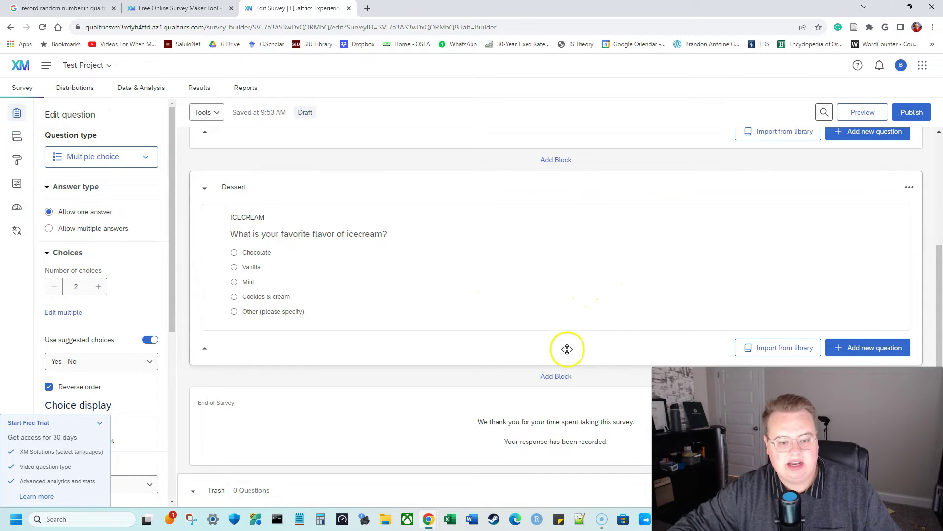
click(560, 376)
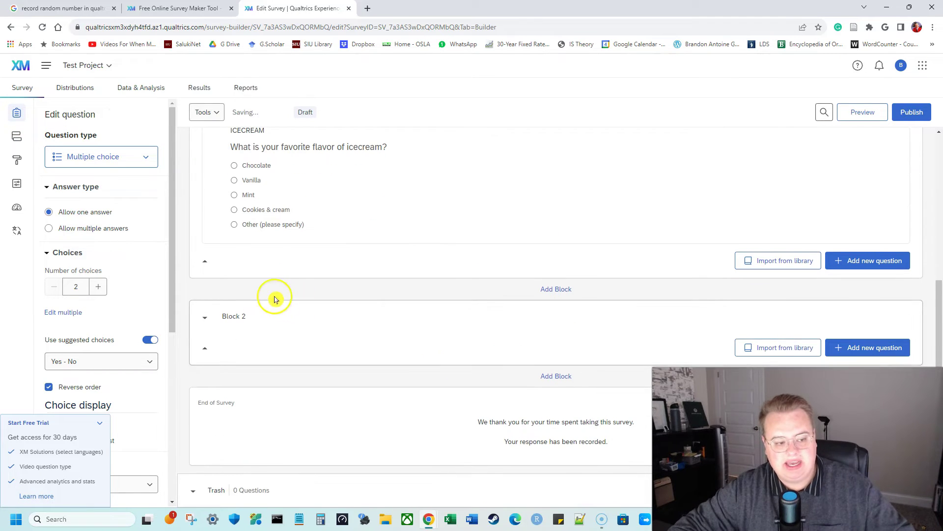
click(882, 348)
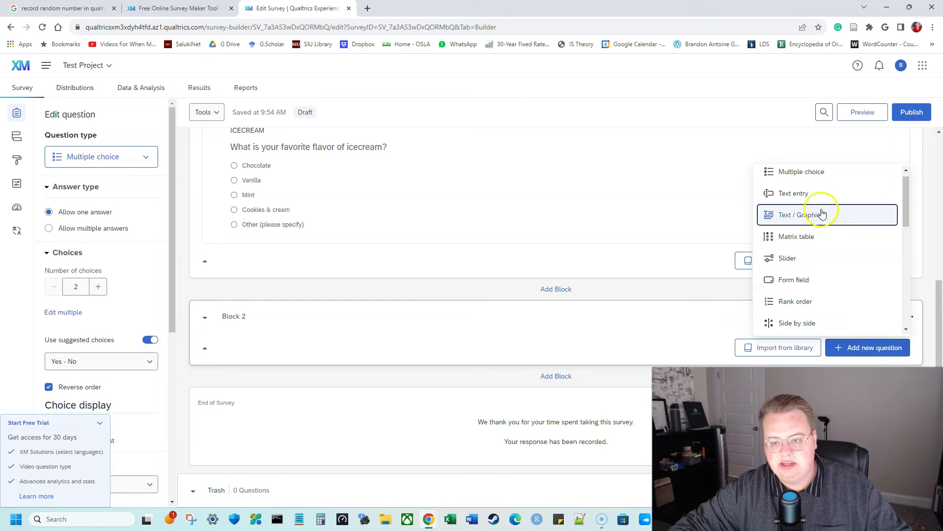
click(814, 175)
Reduce the question to a single choice and type 'Here is your random' as its text.
scroll(411, 351, down, 2)
click(53, 286)
click(53, 287)
click(336, 288)
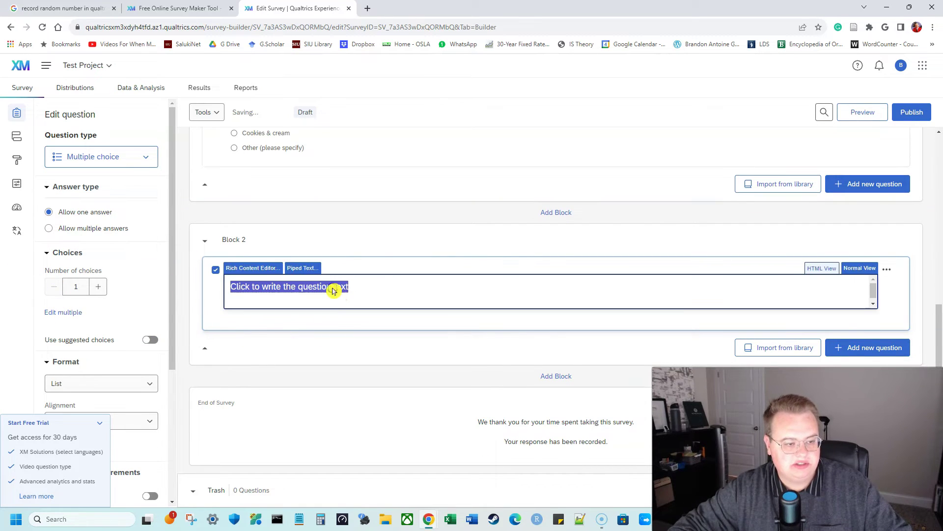
text(Here is y)
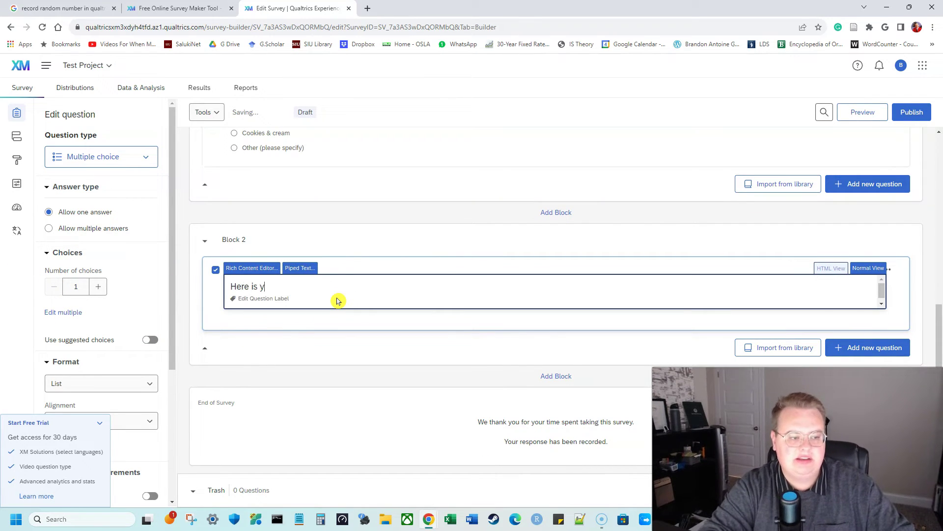
text(our random ID:)
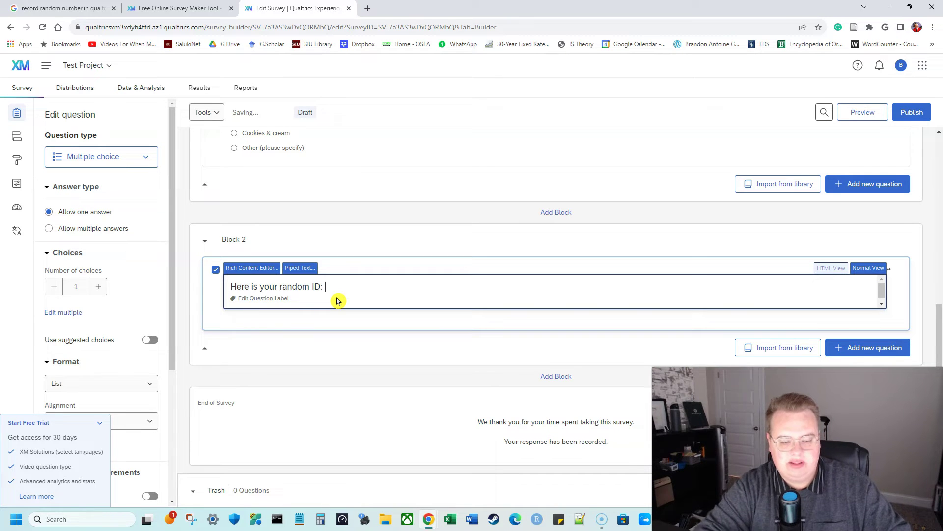
Browse the Piped Text sources for the question text: Survey Links, Date / Time, Random Number.
click(311, 268)
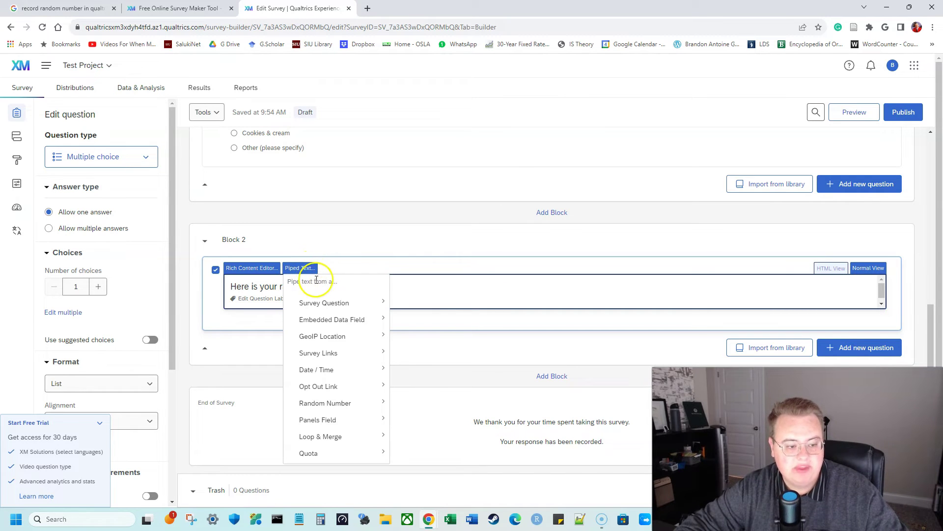
mouse_move(356, 404)
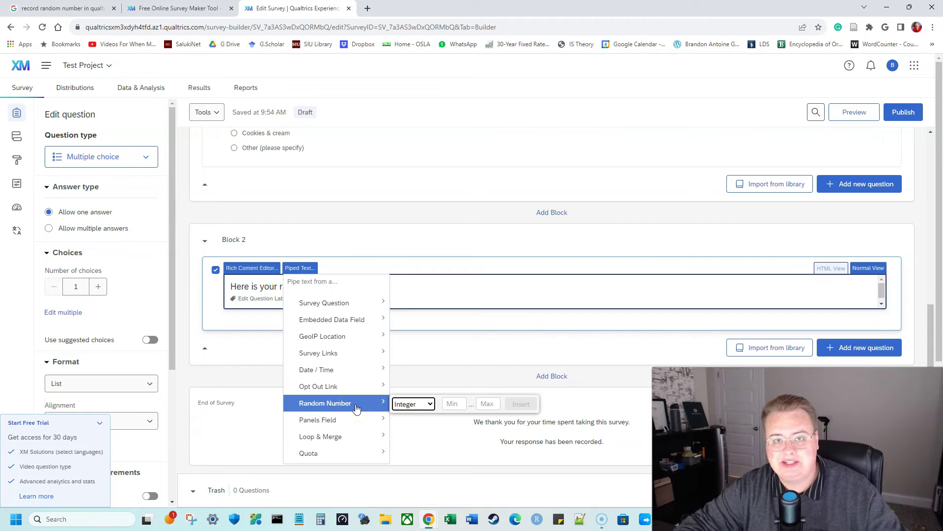
click(361, 354)
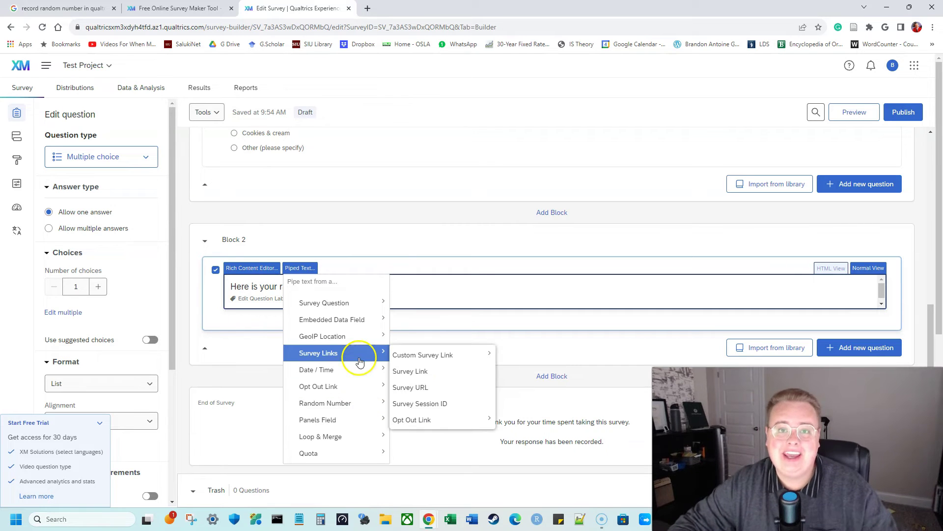
click(349, 374)
mouse_move(351, 403)
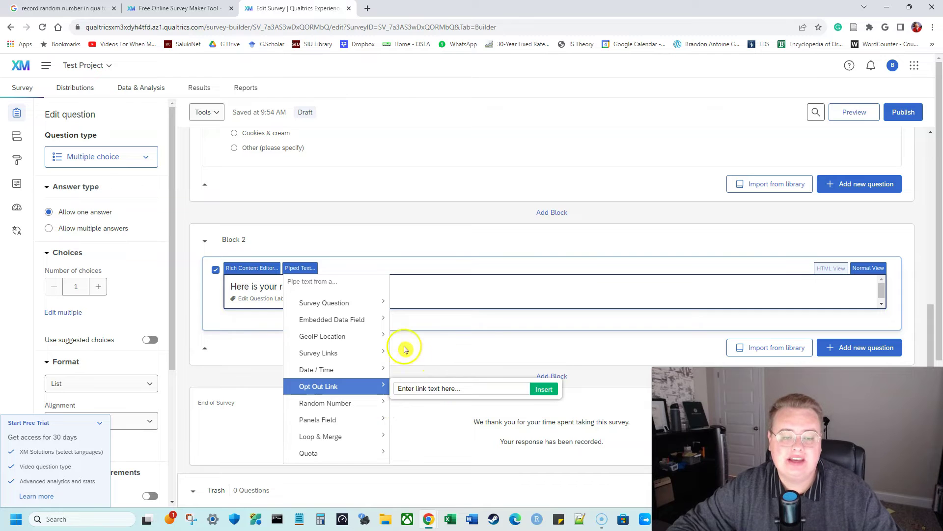
mouse_move(325, 393)
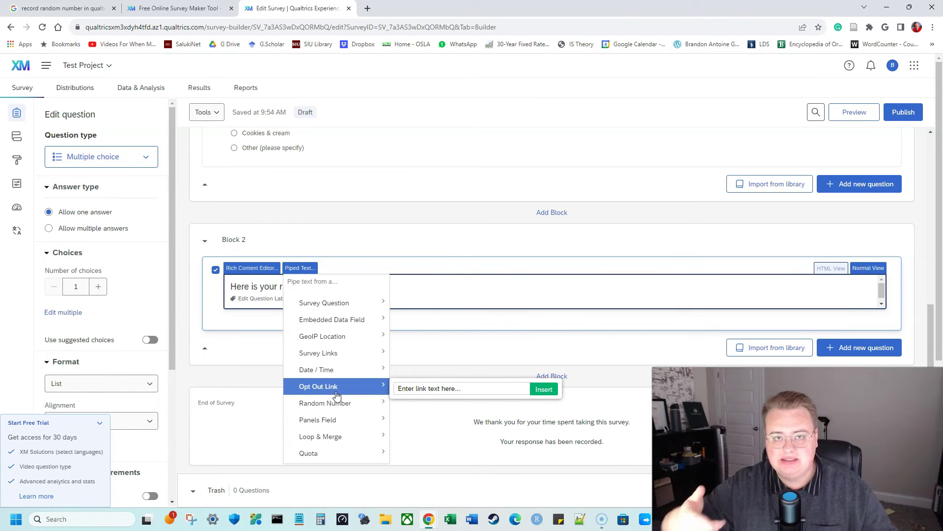
click(339, 404)
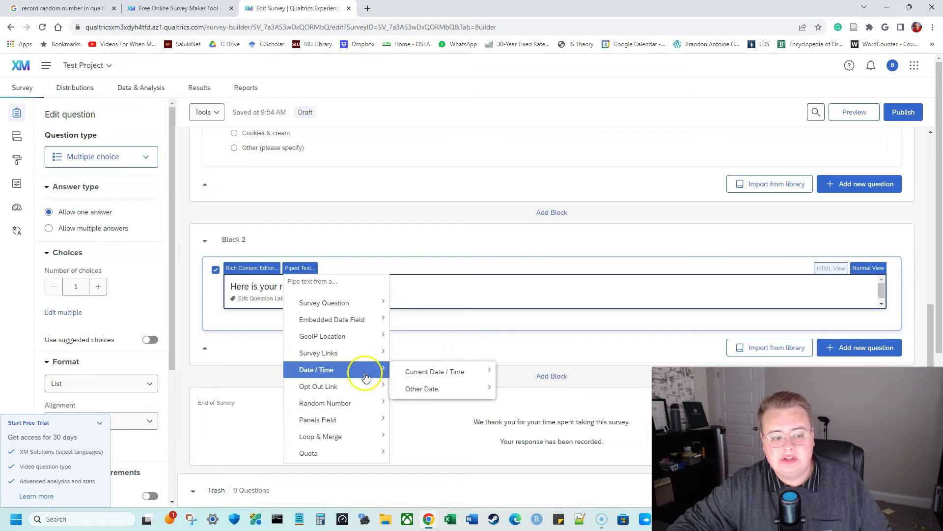
Pipe the Random ID embedded data field into the question text after 'Here is your random ID:'.
mouse_move(376, 326)
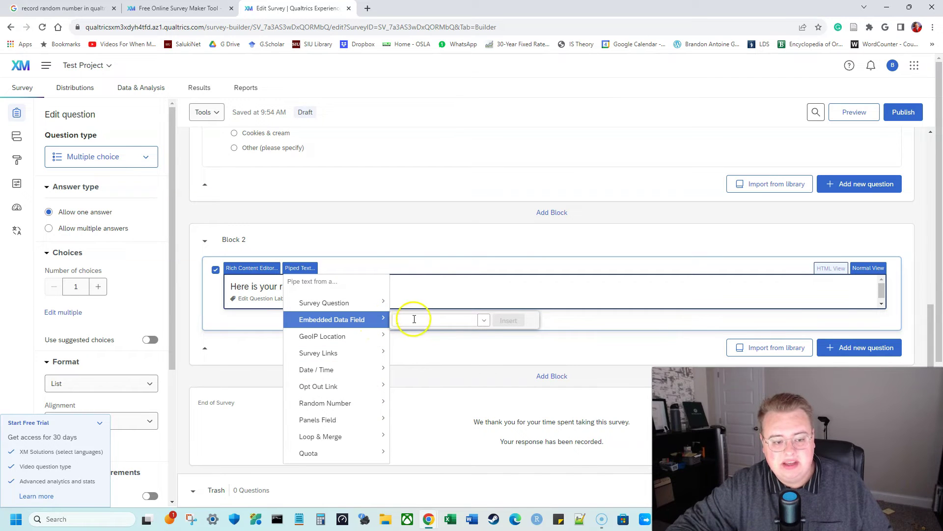
click(483, 321)
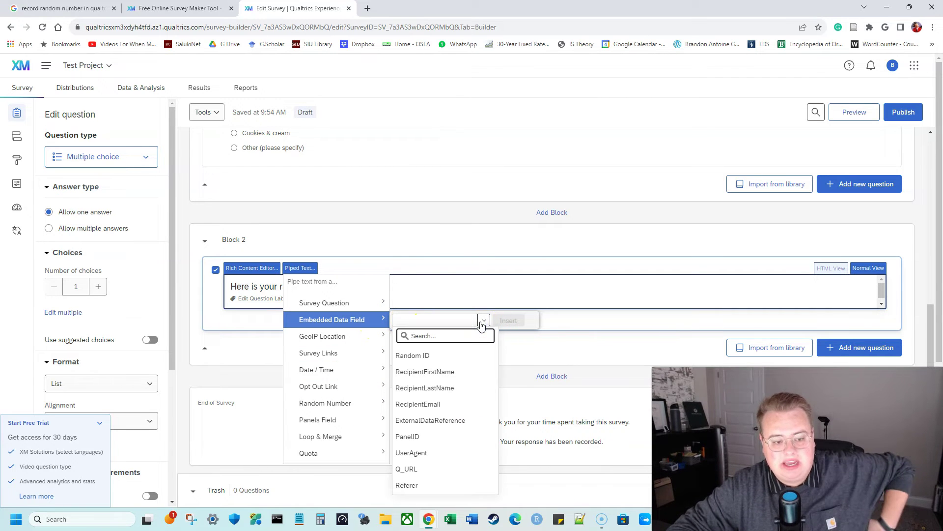
click(428, 359)
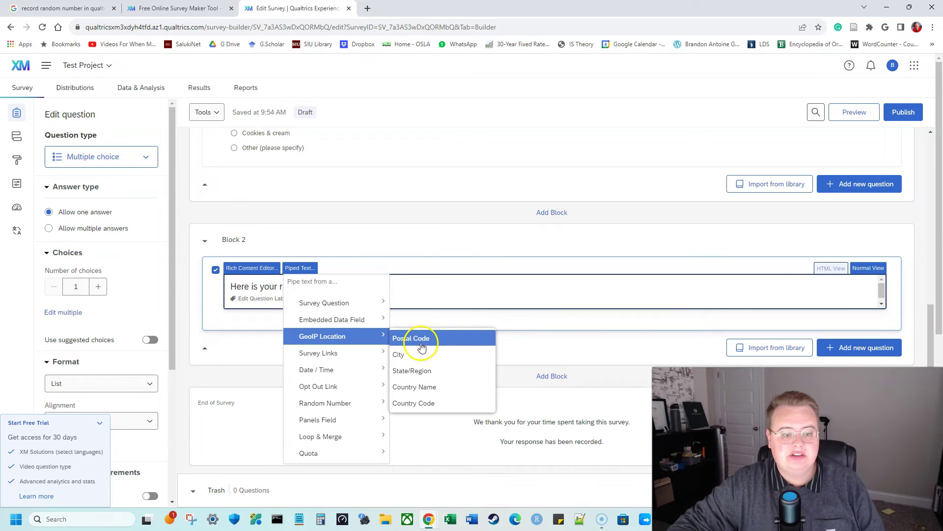
click(486, 294)
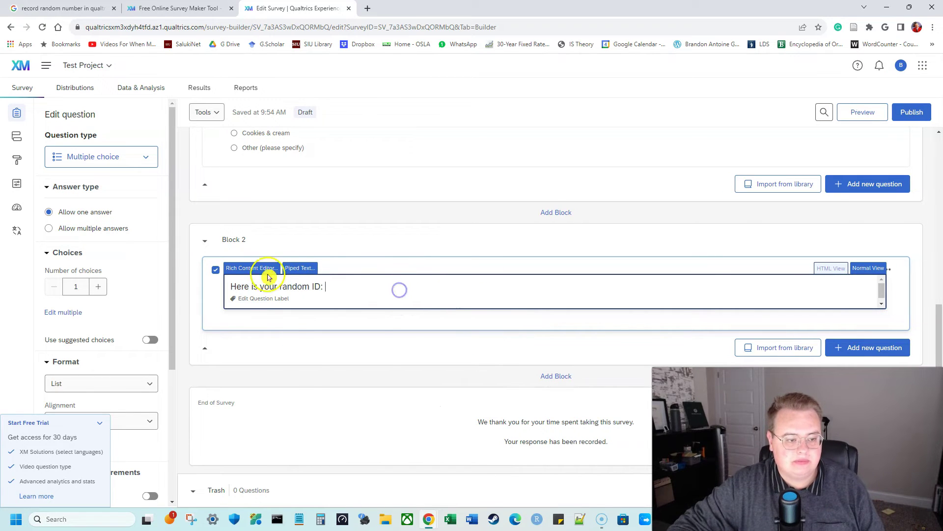
click(294, 270)
mouse_move(358, 319)
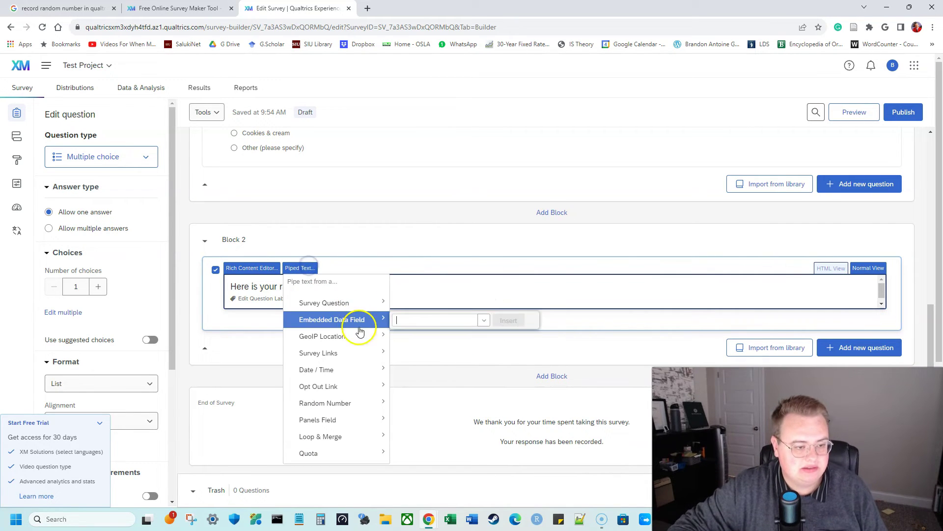
click(484, 322)
click(421, 354)
click(513, 322)
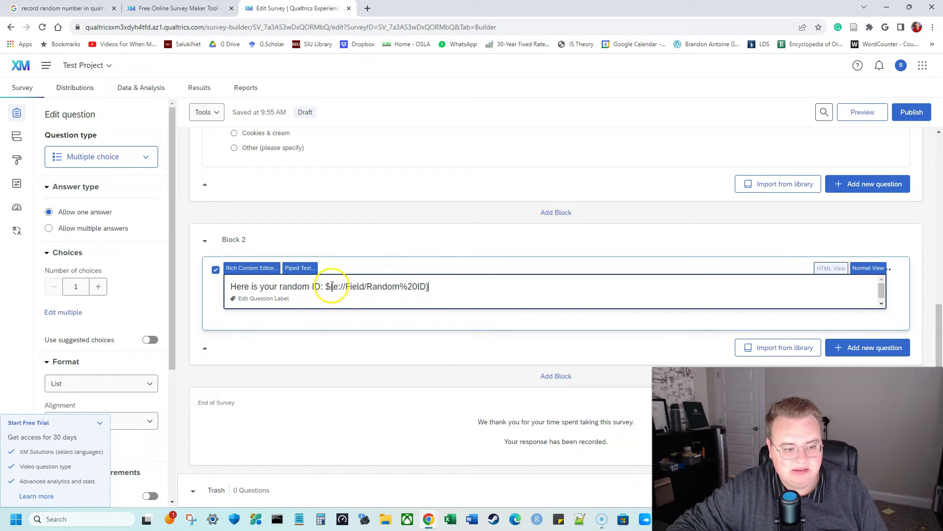
Check the inserted ${e://Field/Random%20ID} code in the question text, leaving it unchanged.
click(432, 286)
drag(432, 286, 334, 286)
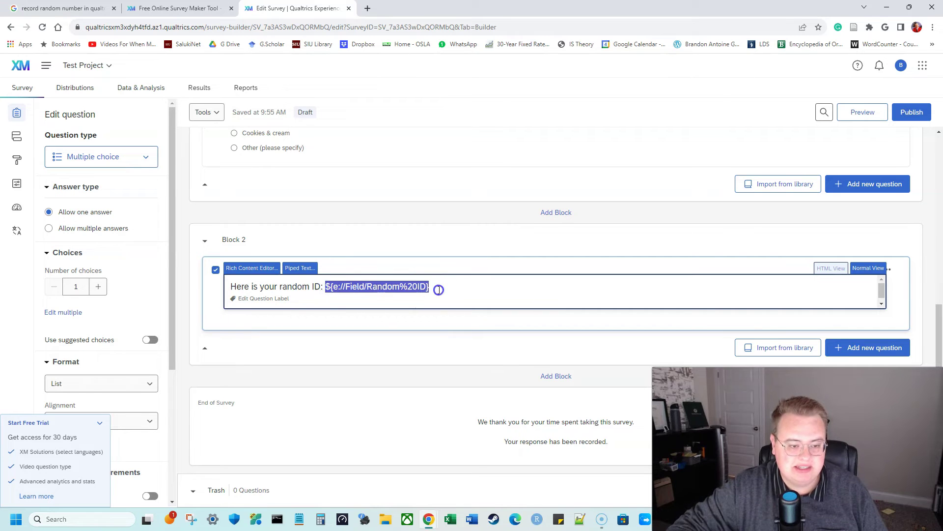
click(487, 292)
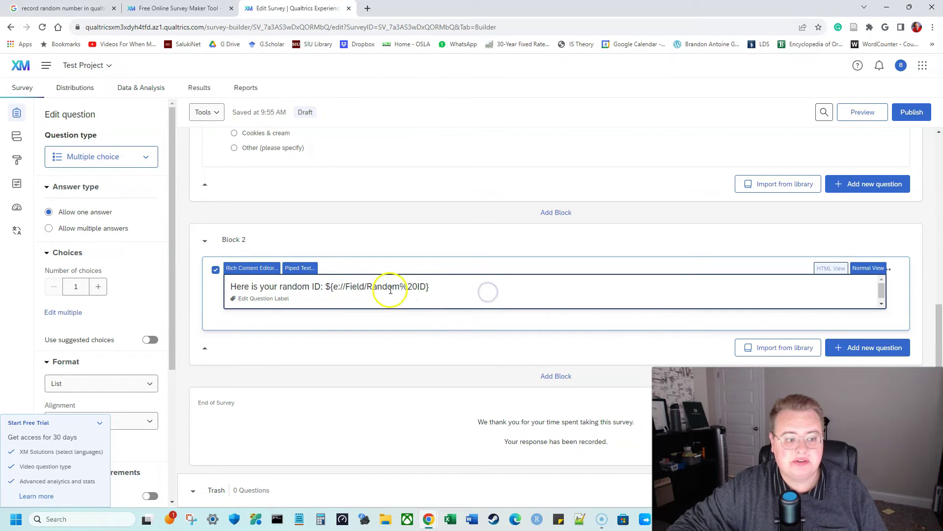
click(292, 269)
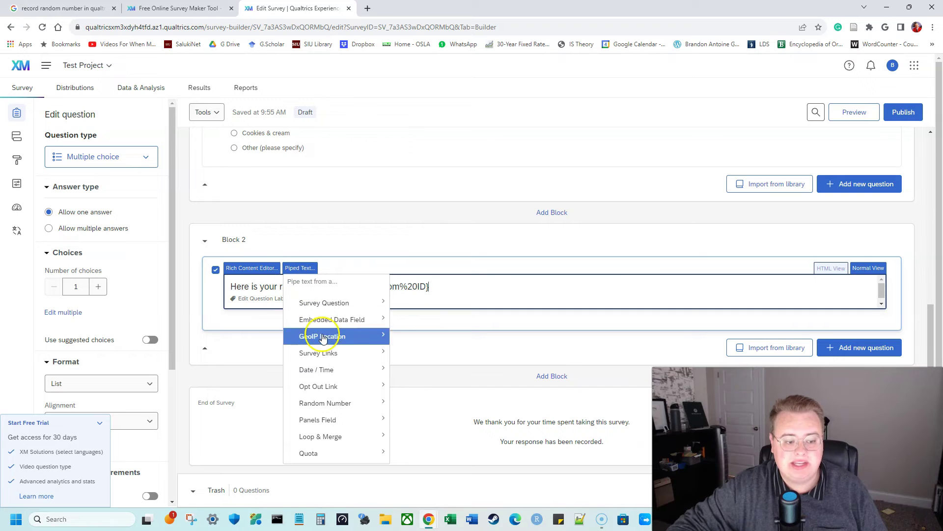
mouse_move(350, 402)
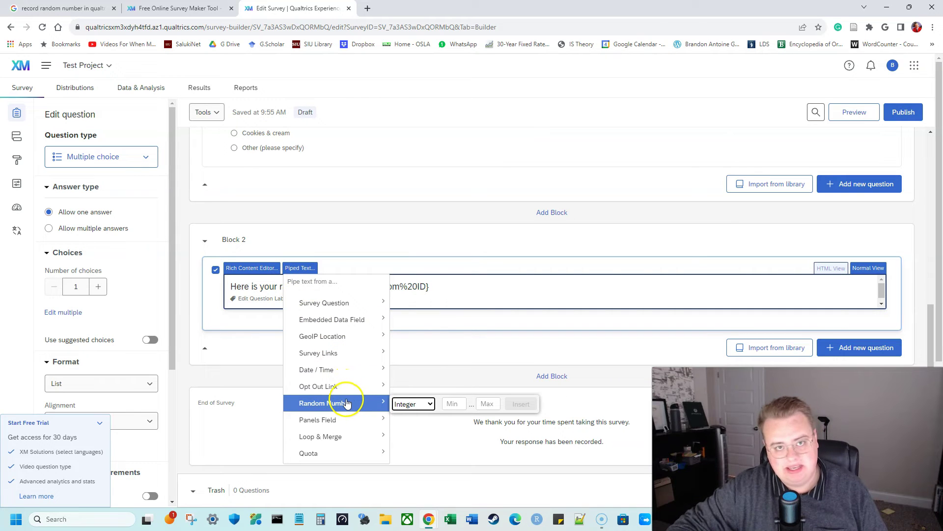
click(448, 285)
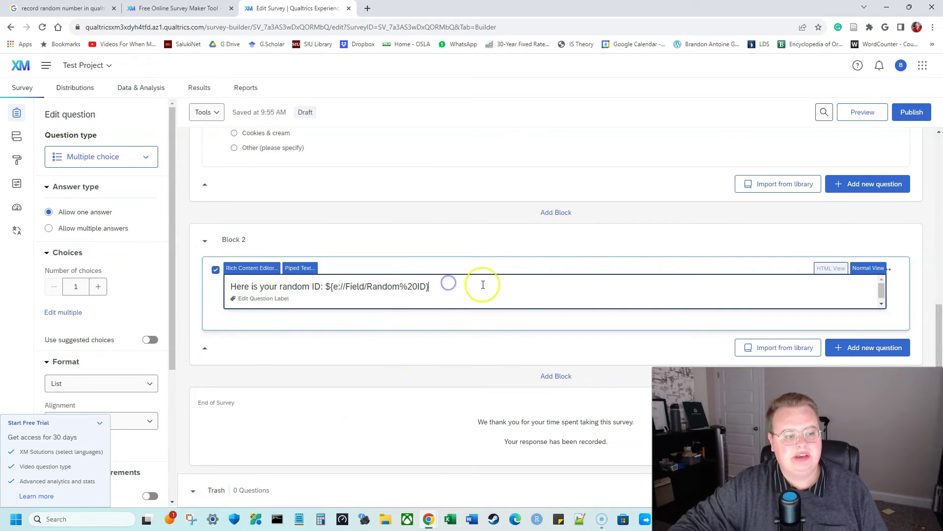
End the ID sentence with a period, add the Prolific paste-back line, and set Choice 1 to Yes.
text(.)
key(Return)
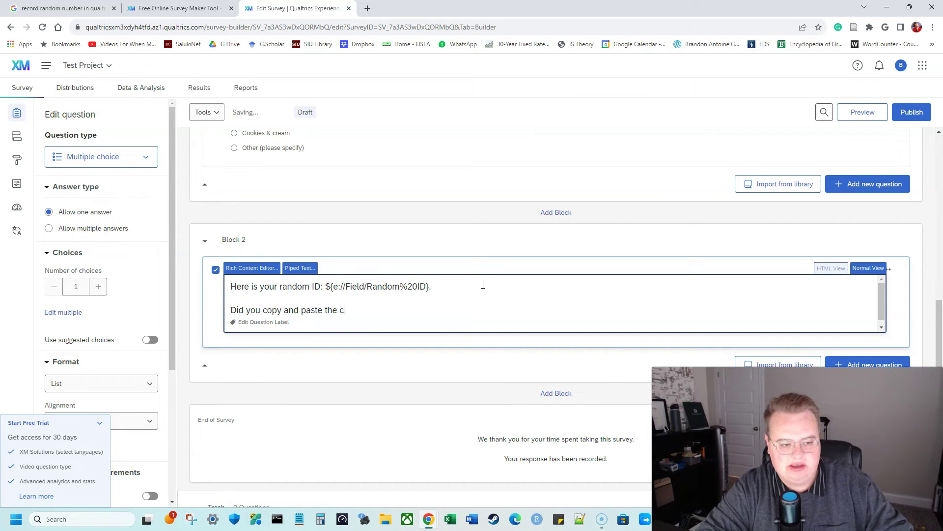
text(de)
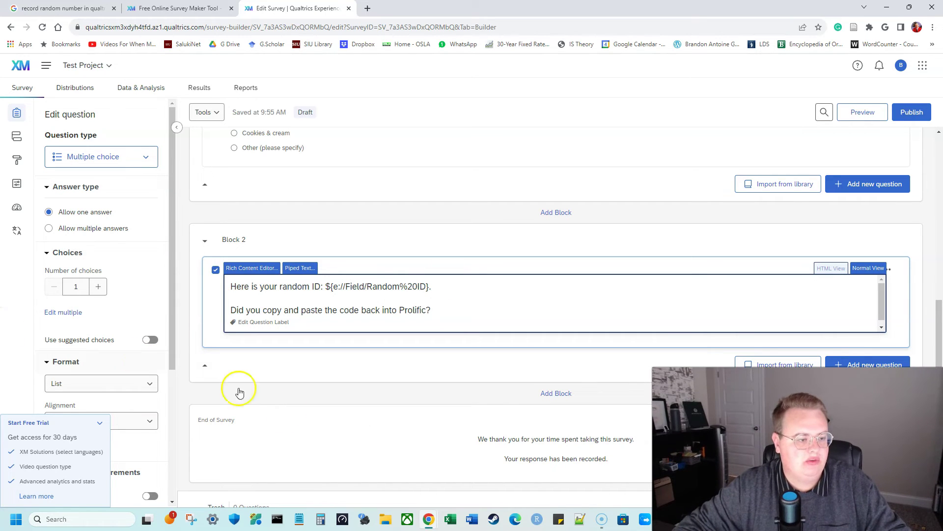
click(332, 393)
click(287, 333)
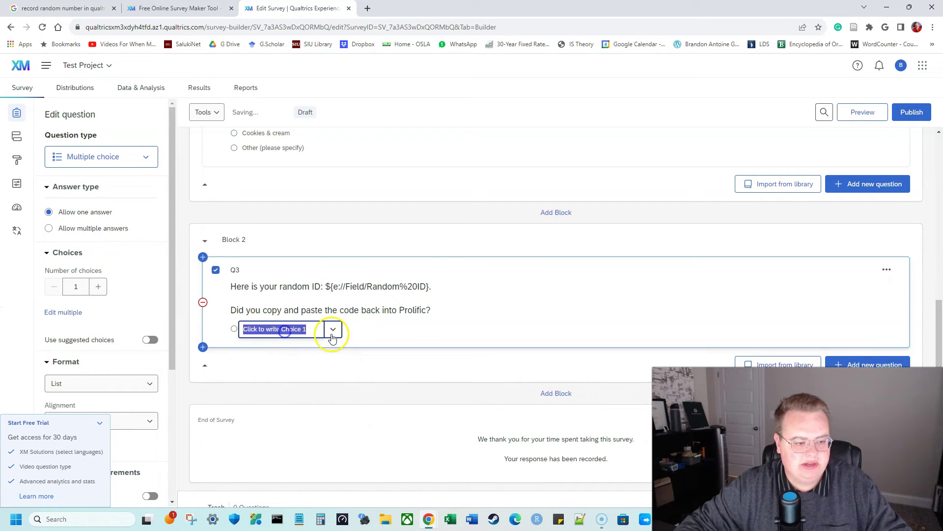
text(Yes)
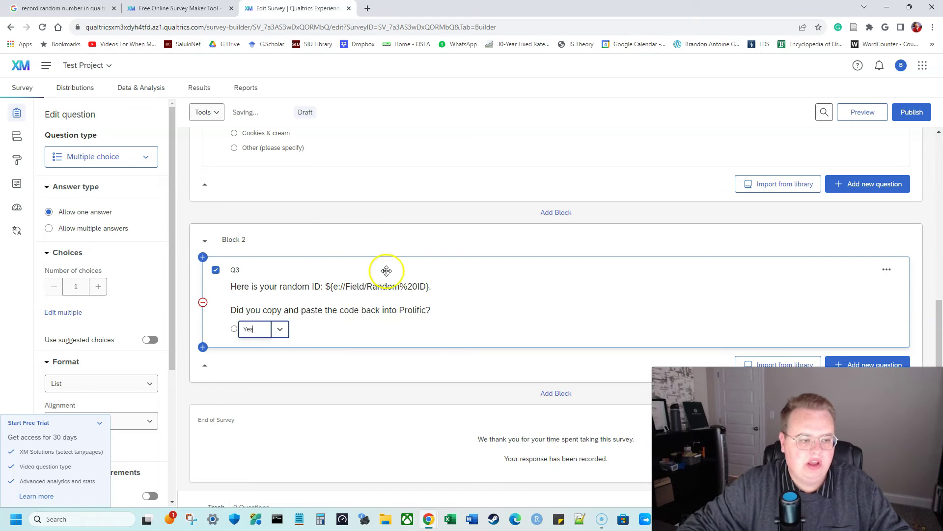
Bold the piped random ID field code and open the survey preview.
click(388, 286)
click(435, 286)
drag(433, 286, 386, 286)
drag(324, 287, 324, 287)
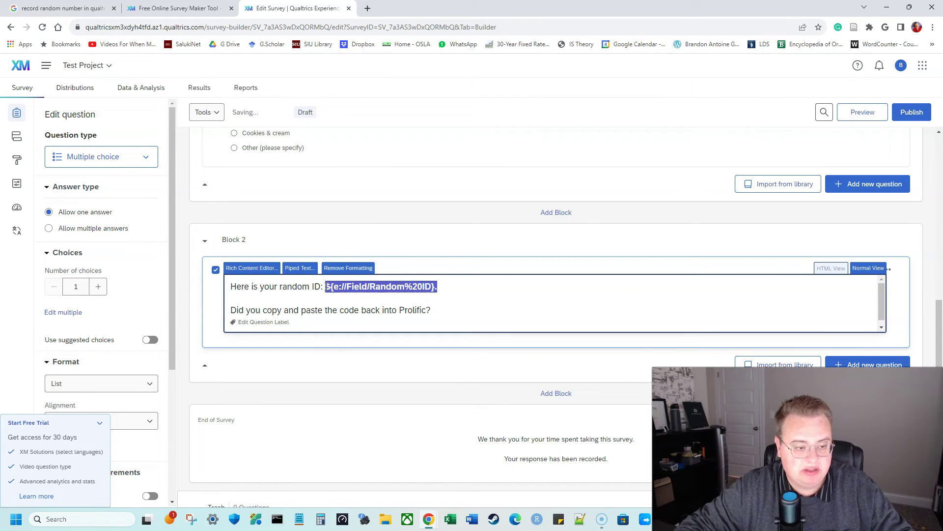
click(925, 312)
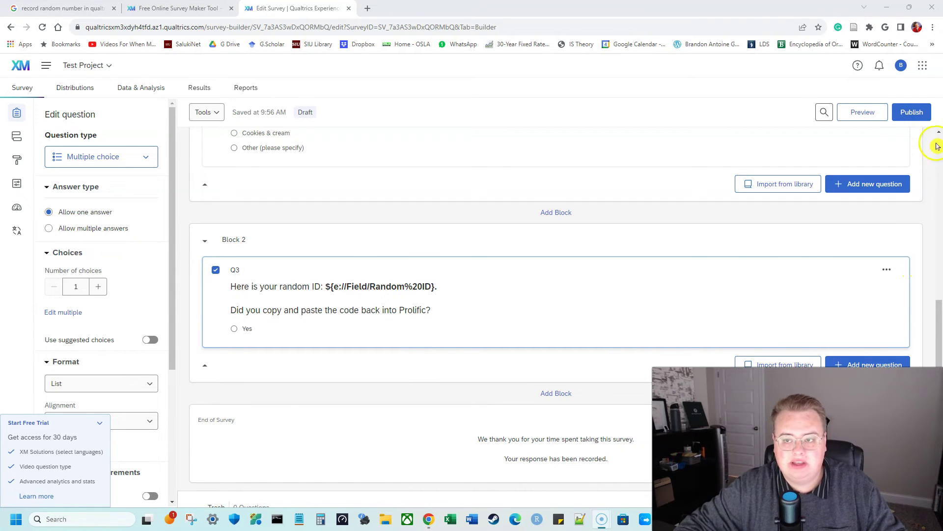
click(874, 119)
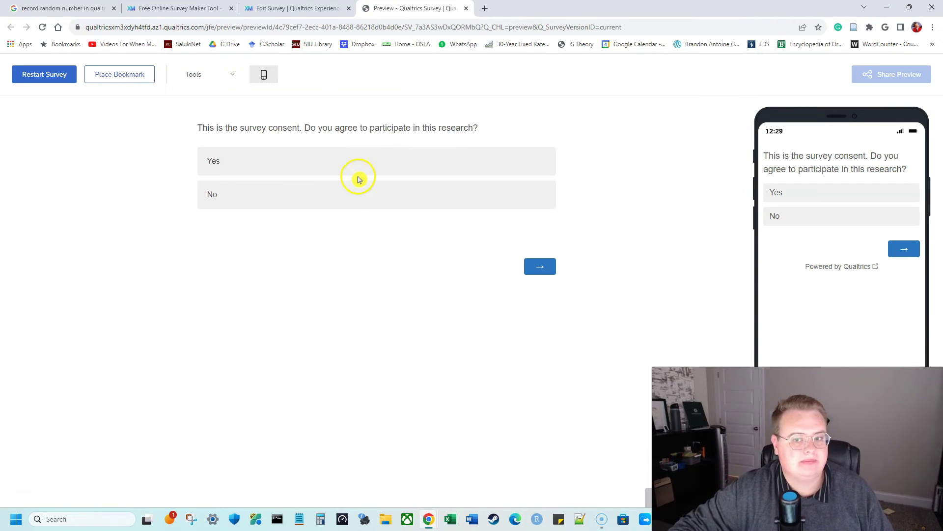
In the preview, agree to participate and pick Cookies & cream as the favourite flavour.
click(352, 161)
click(532, 272)
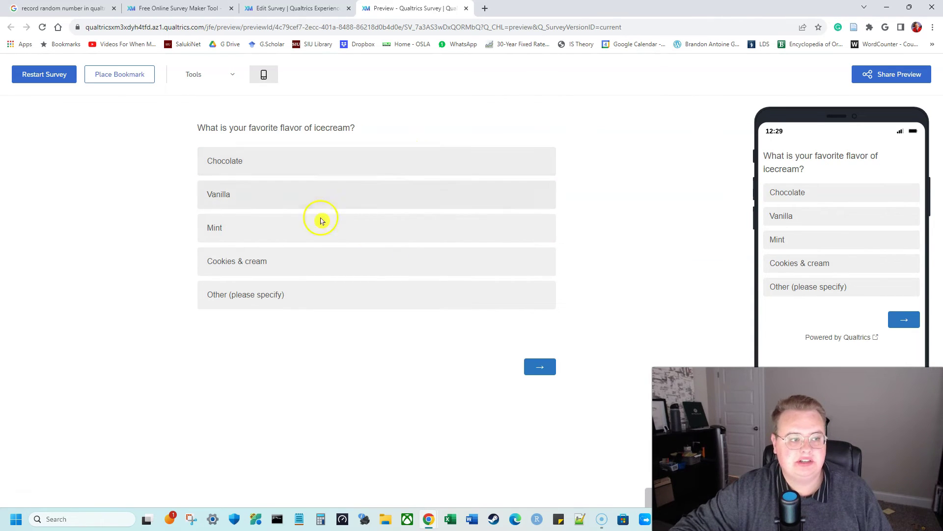
click(320, 256)
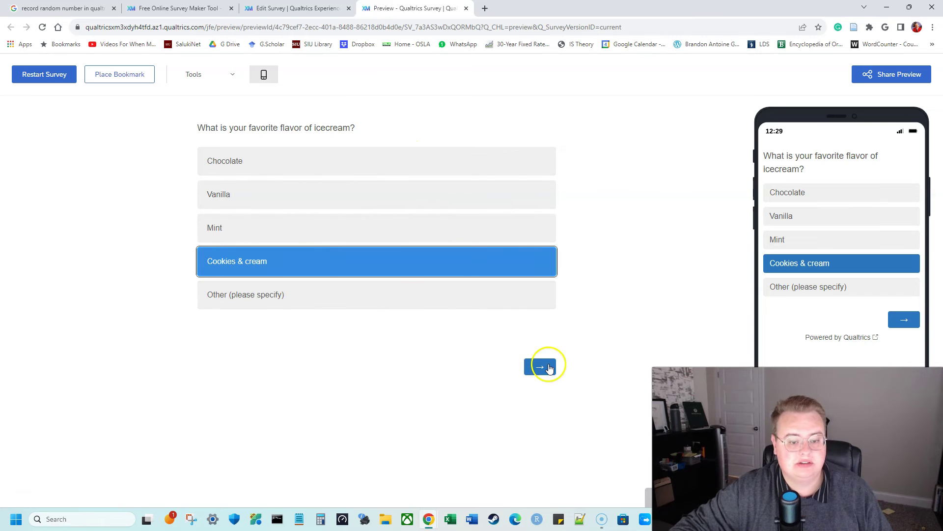
click(543, 367)
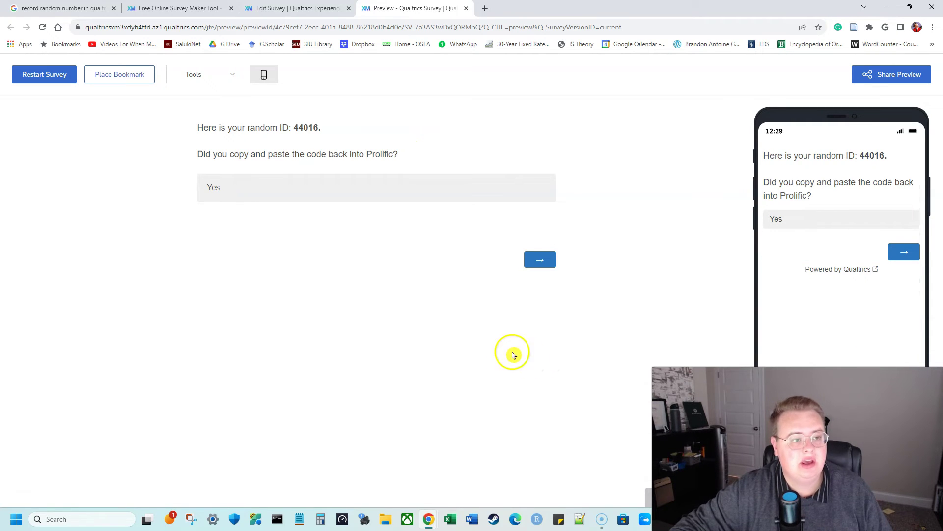
Select the displayed random ID 44016, answer Yes to having copied it, and submit.
drag(321, 127, 190, 132)
click(190, 131)
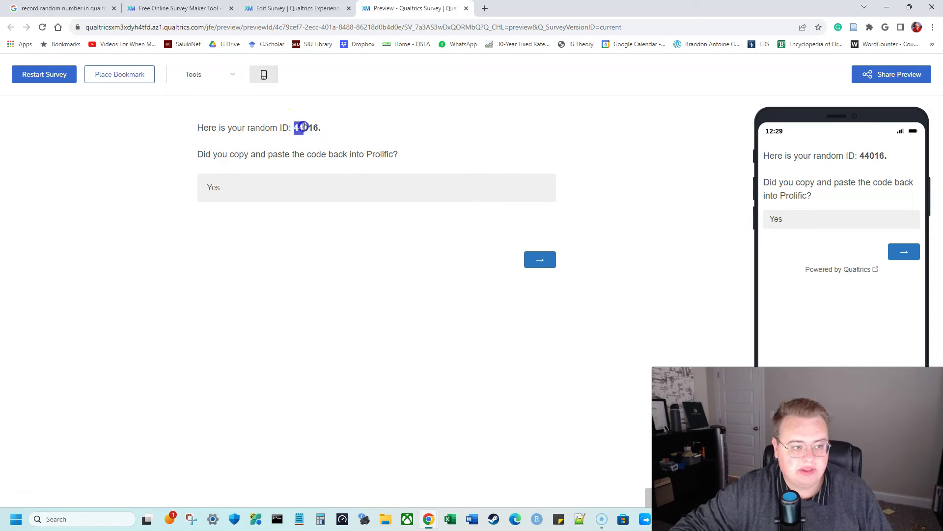
drag(317, 127, 321, 128)
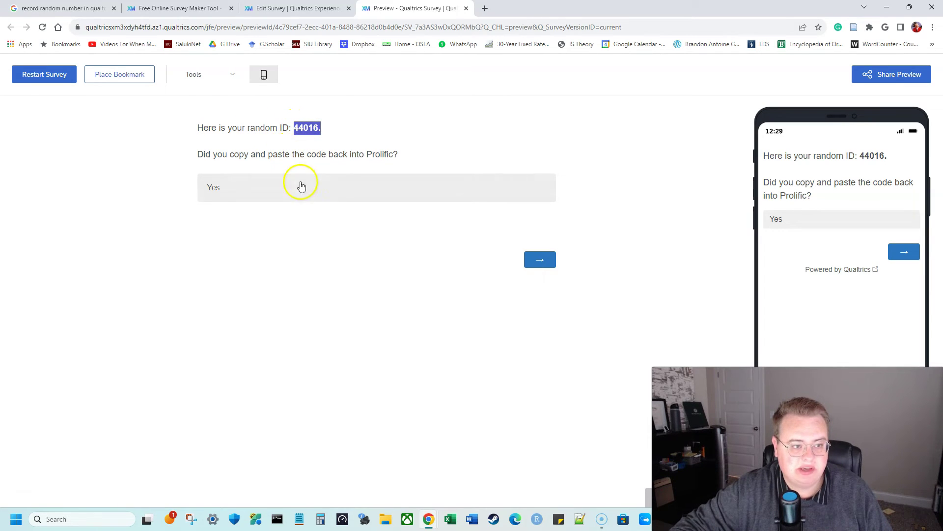
click(317, 195)
click(550, 264)
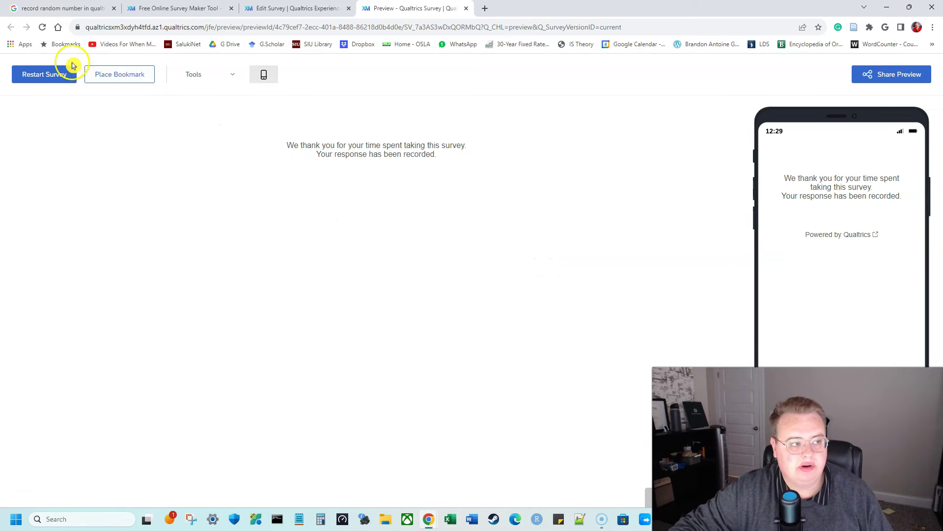
click(63, 78)
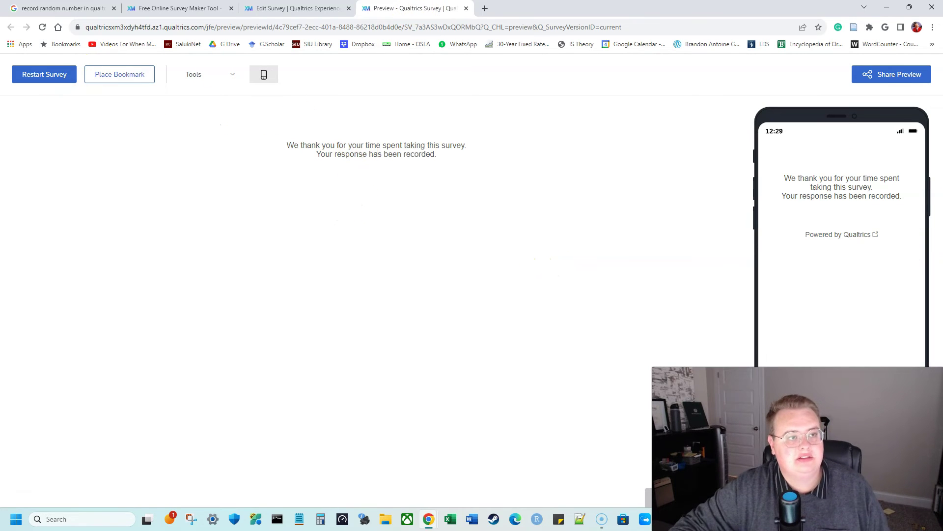
Close the preview, then publish and activate the survey.
click(468, 9)
click(912, 112)
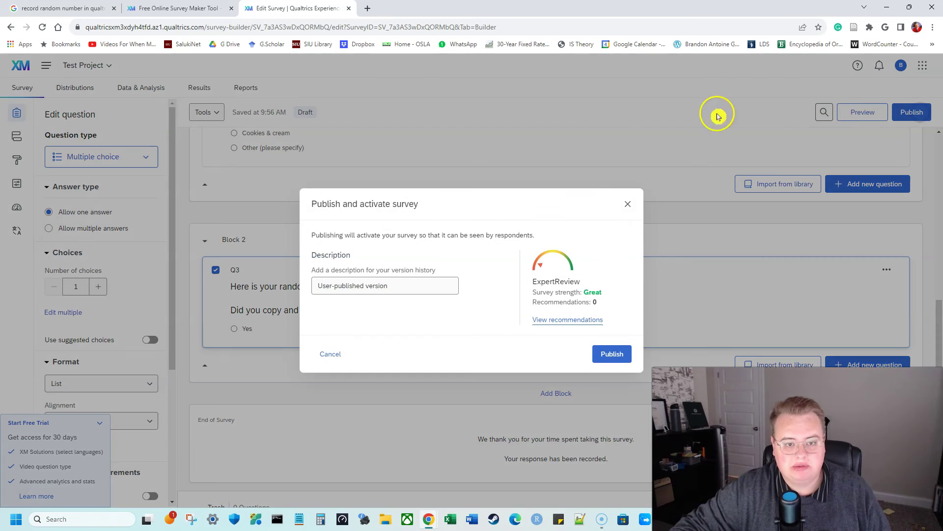
click(617, 353)
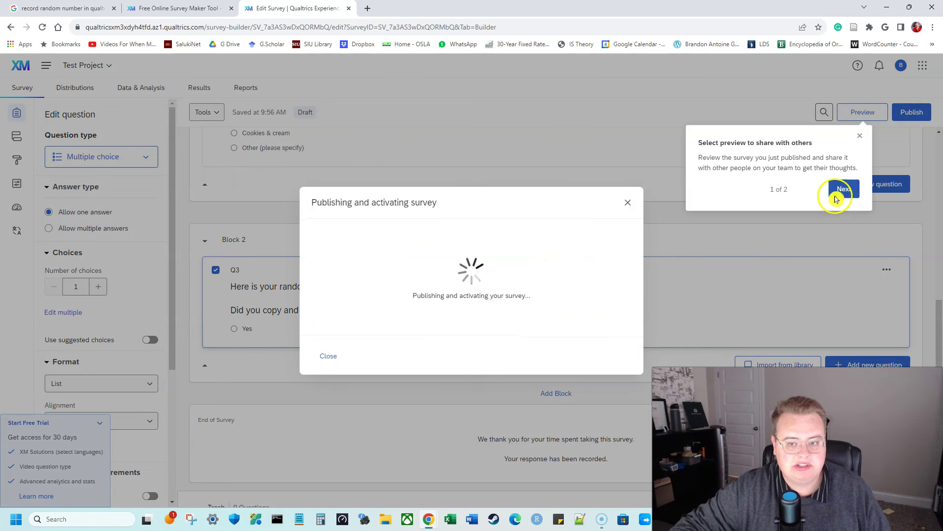
click(860, 136)
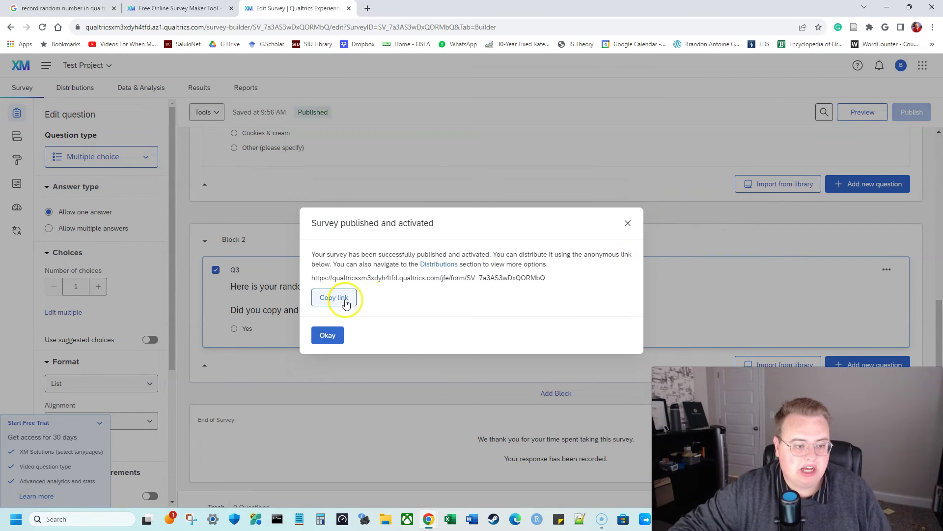
Copy the anonymous survey link and load it in a new Incognito window.
click(343, 299)
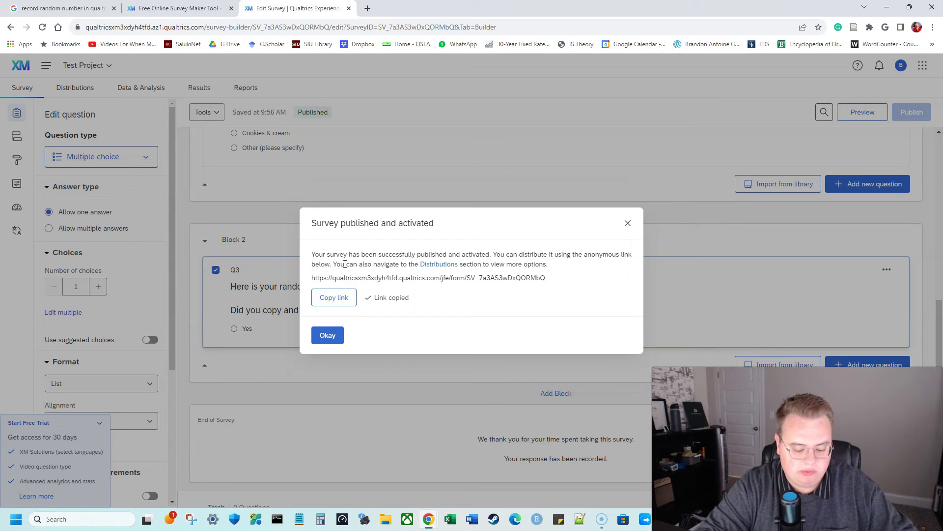
key(ctrl+shift+n)
key(ctrl+v)
key(Return)
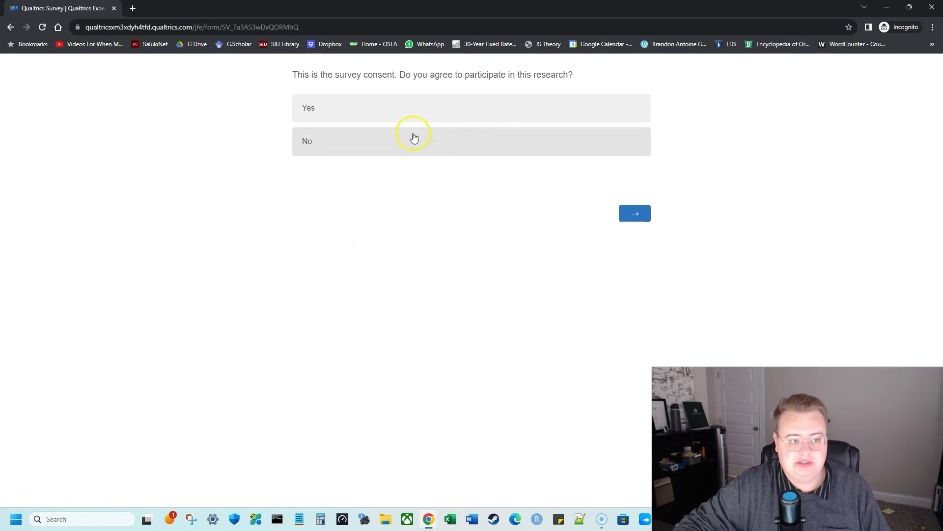
Complete the test response: give consent, choose Mint, answer Yes to the copy-paste question, and submit.
click(421, 109)
click(641, 219)
click(453, 175)
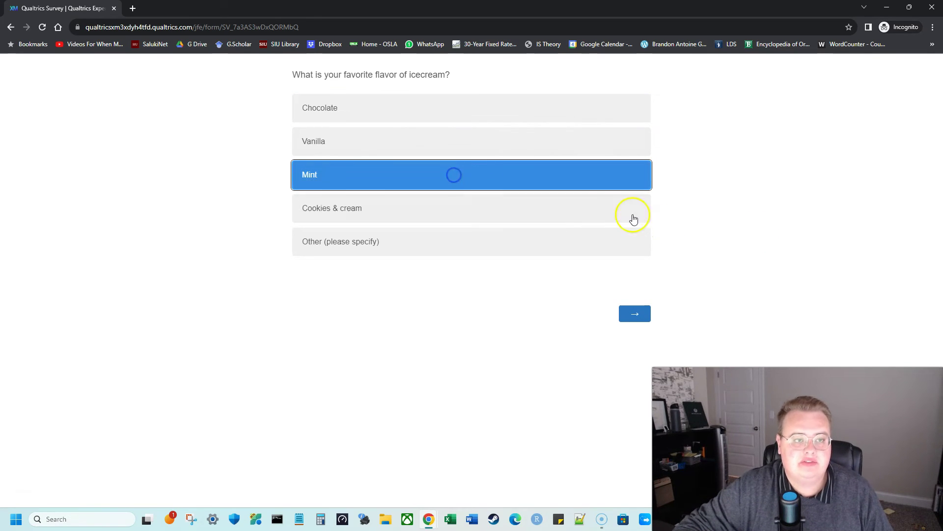
click(635, 313)
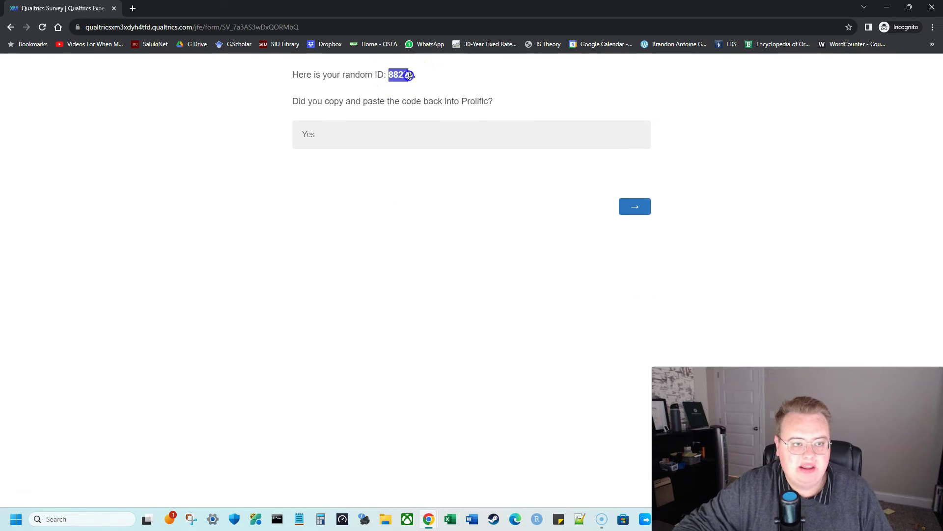
click(457, 140)
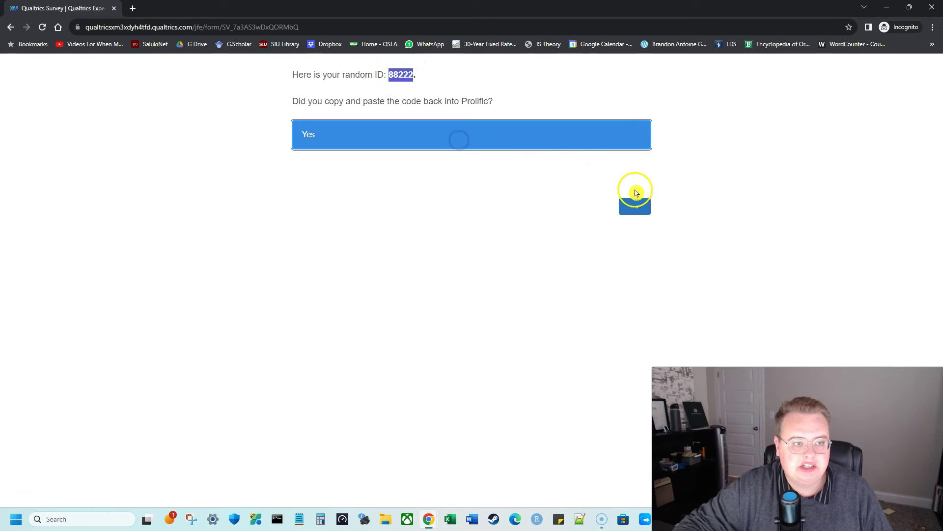
click(623, 208)
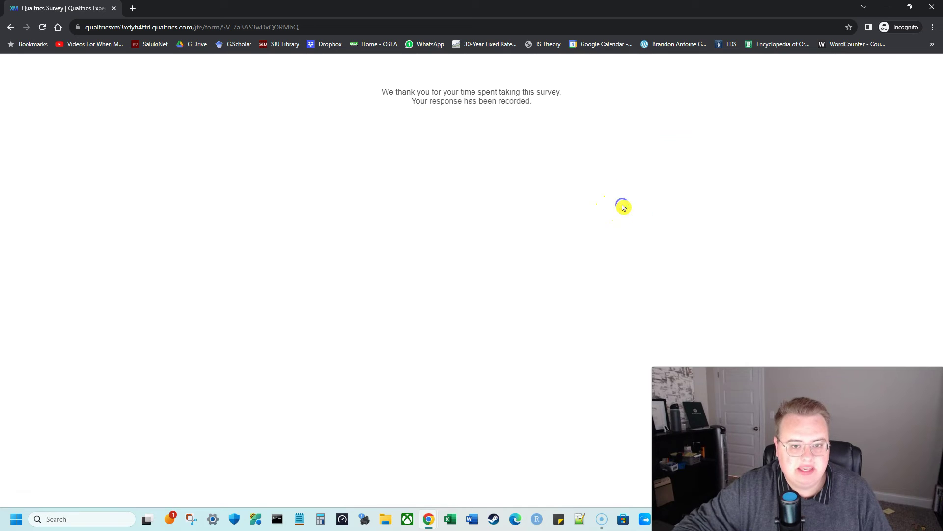
Close the incognito respondent window, dismiss the survey-published notice, and open Data & Analysis.
click(928, 11)
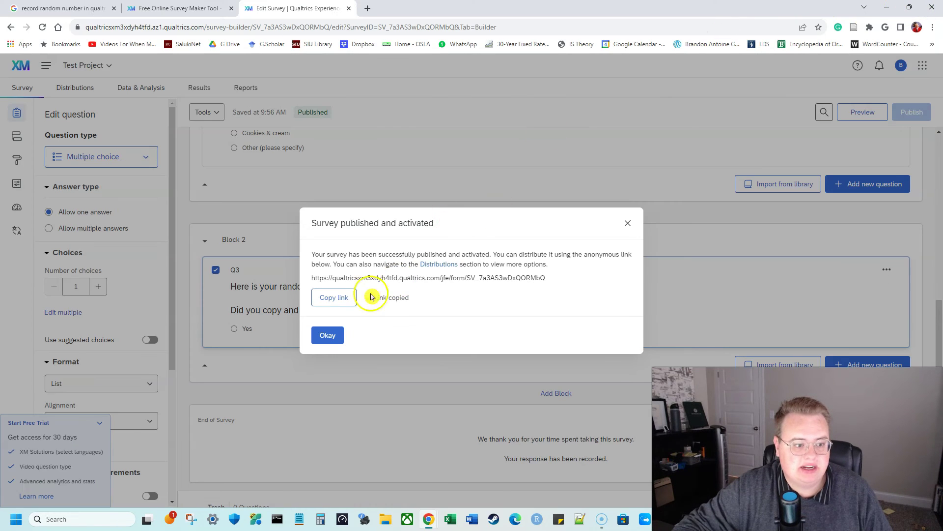
click(333, 336)
scroll(375, 280, up, 4)
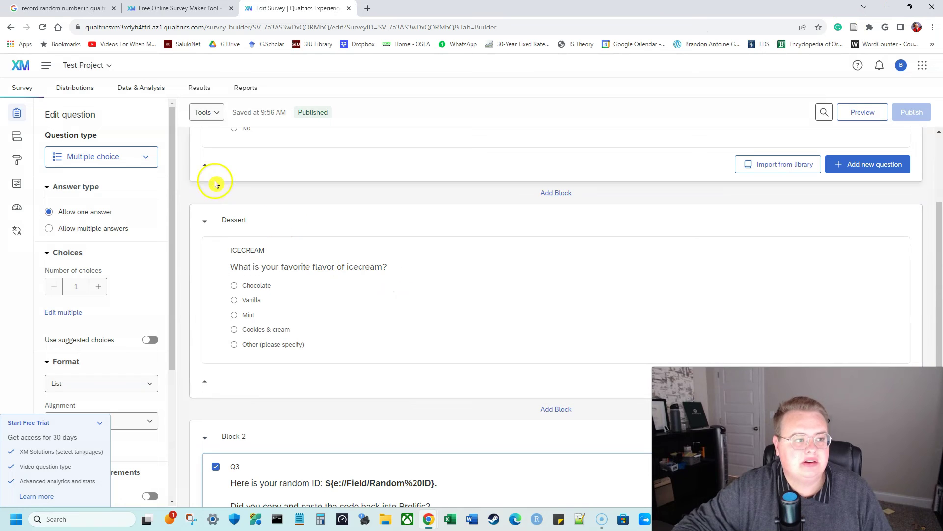
click(148, 88)
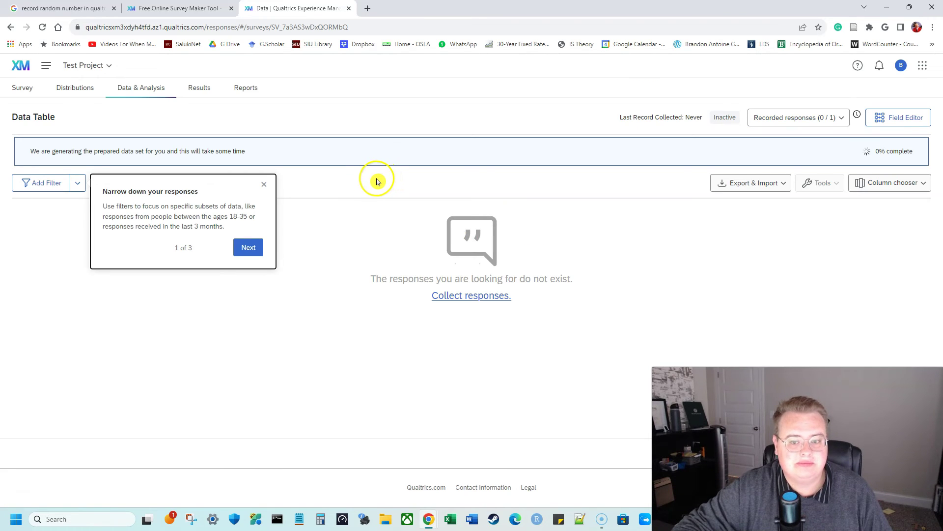
Export the response data as CSV via Export & Import > Export Data and download the file.
click(260, 184)
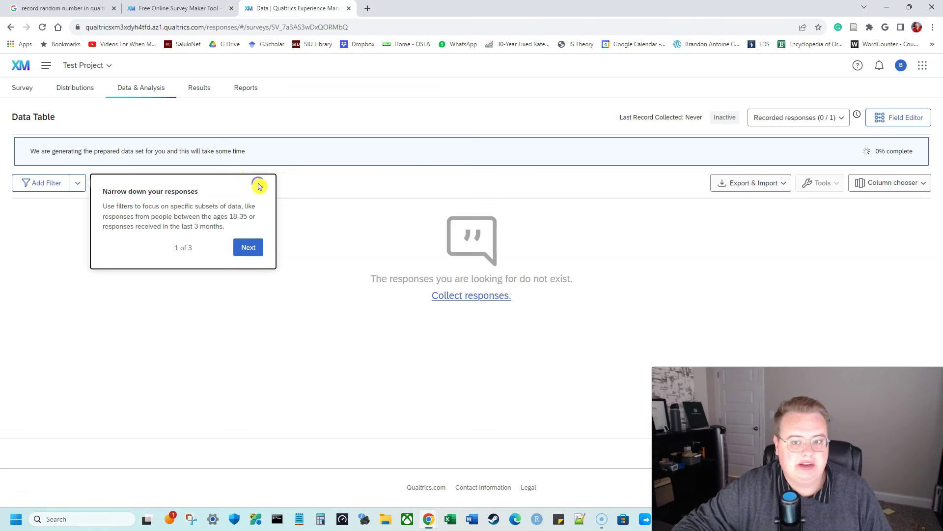
click(782, 188)
click(767, 208)
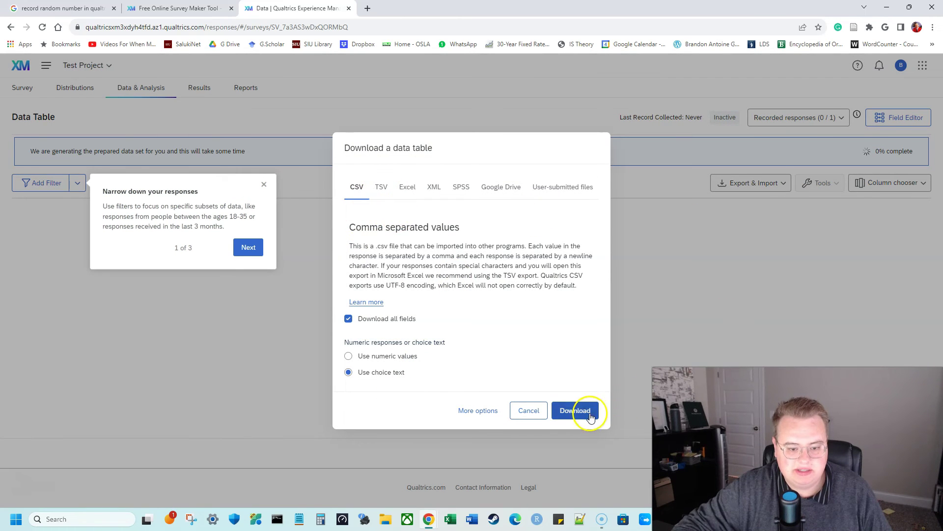
click(590, 411)
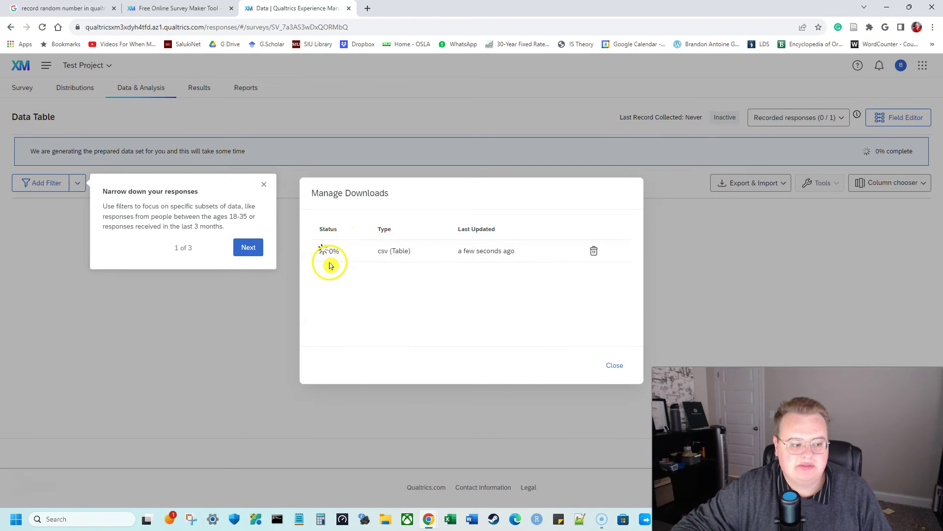
click(344, 252)
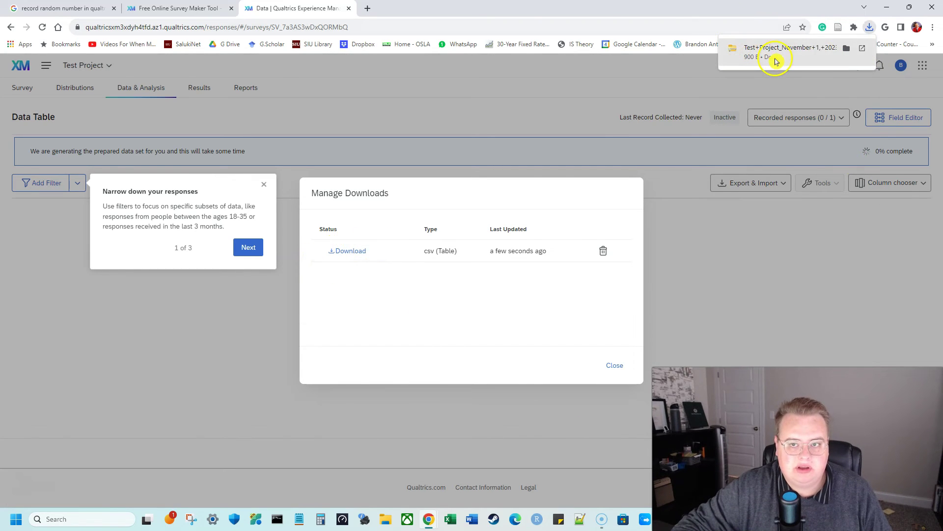
click(777, 57)
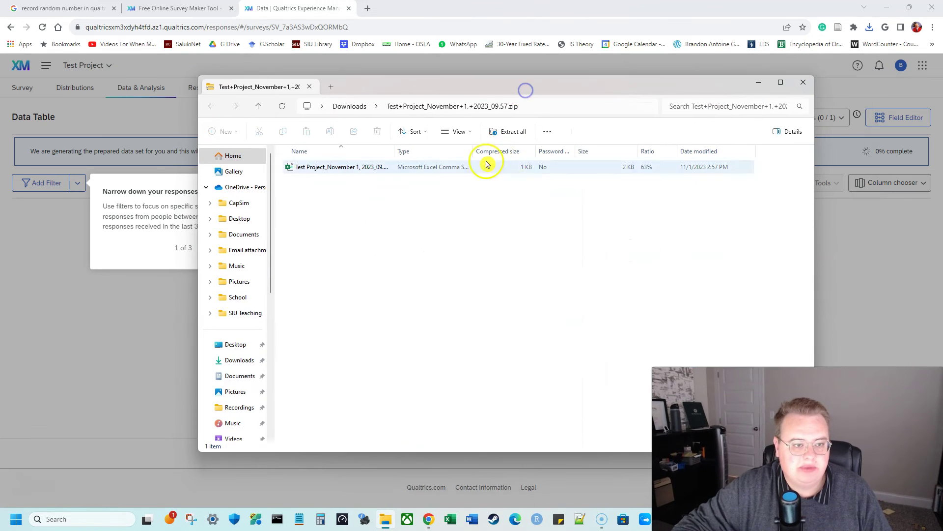
Extract the downloaded responses zip and open the Test Project CSV in Excel.
click(496, 131)
click(561, 353)
click(357, 197)
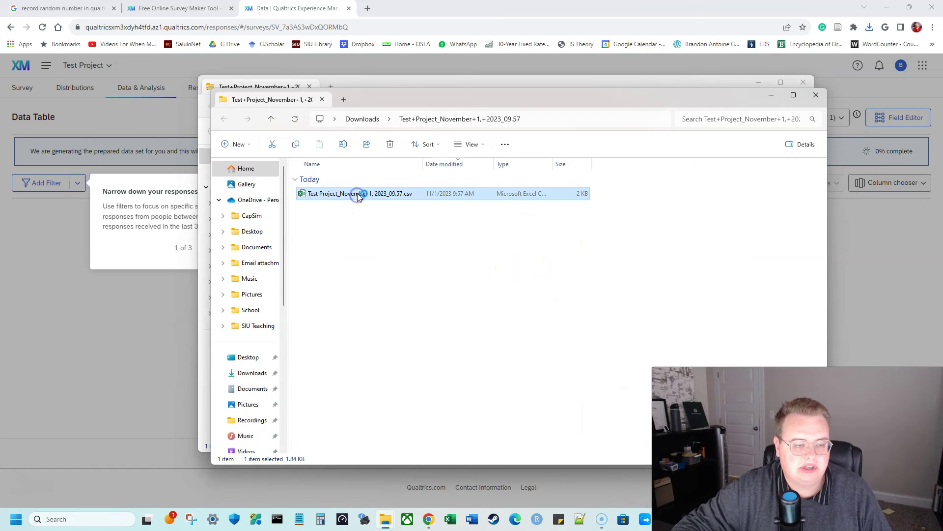
double_click(361, 196)
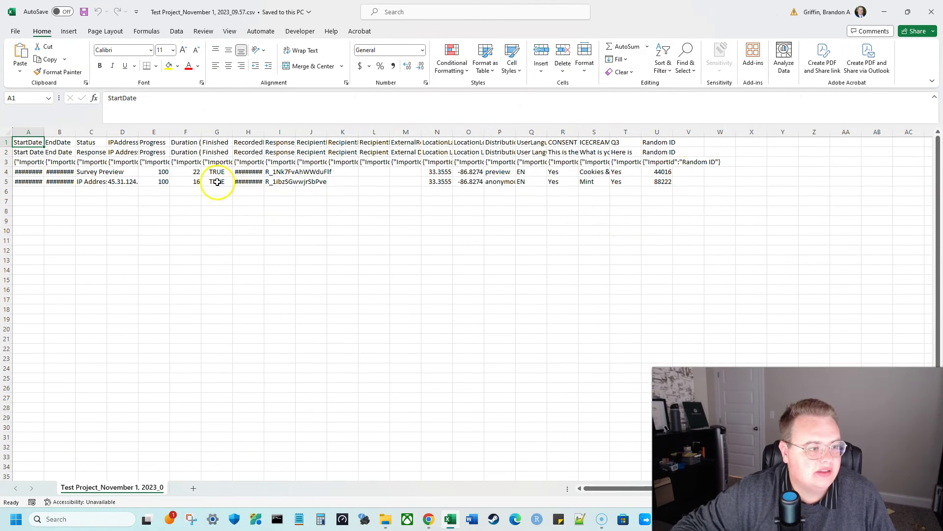
Check rows 4 and 5 for Random IDs 44016 and 88222 beside their flavour answers, then close Excel.
click(280, 171)
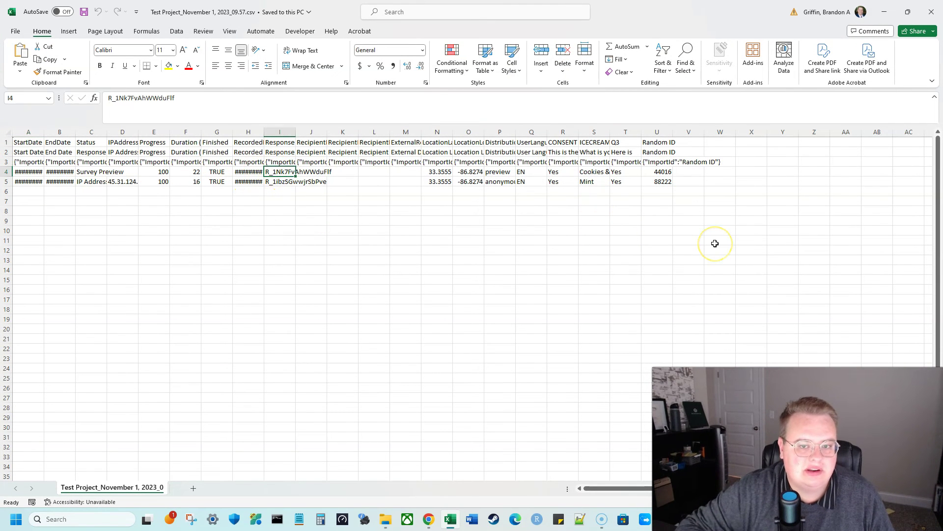
key(Right)
key(Right)
key(Right)
key(Right)
key(Right)
key(Right)
key(Right)
key(Right)
key(Right)
key(Right)
key(Right)
key(Right)
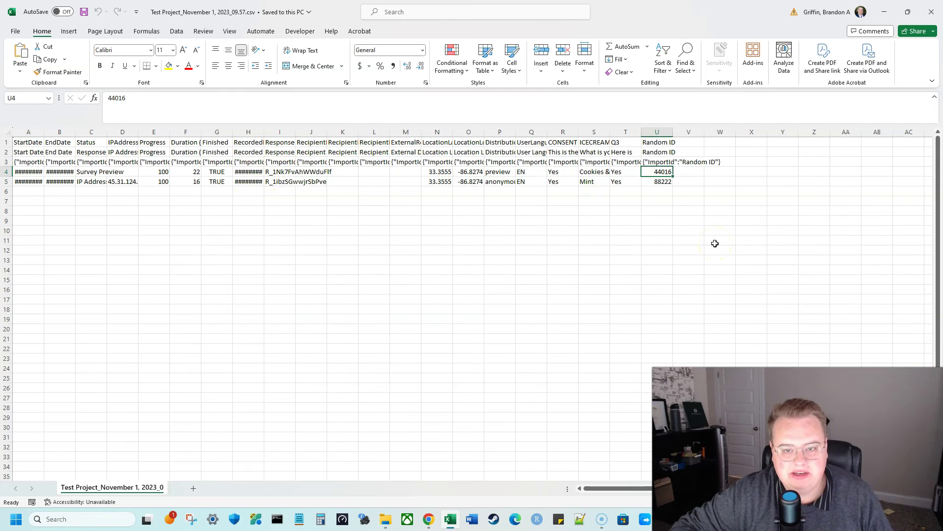
key(Left)
key(Left)
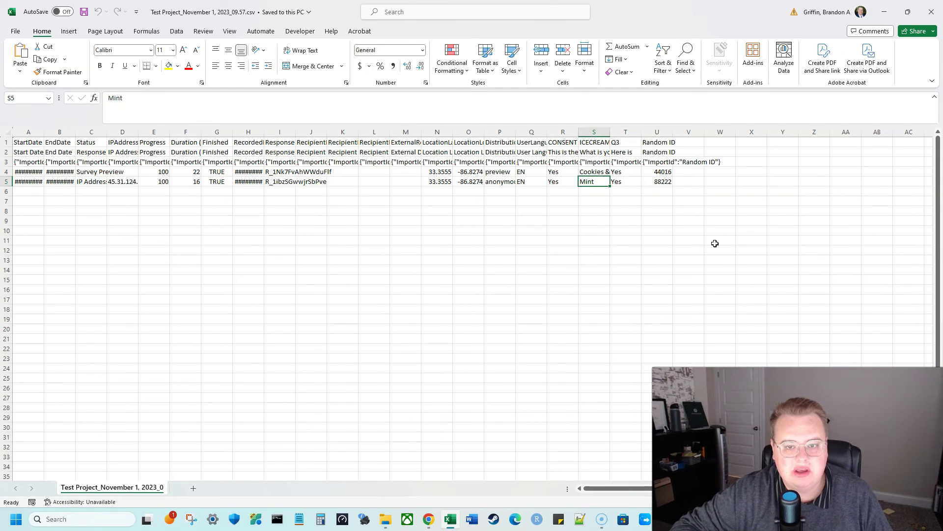
key(Right)
key(Right)
key(Left)
key(Left)
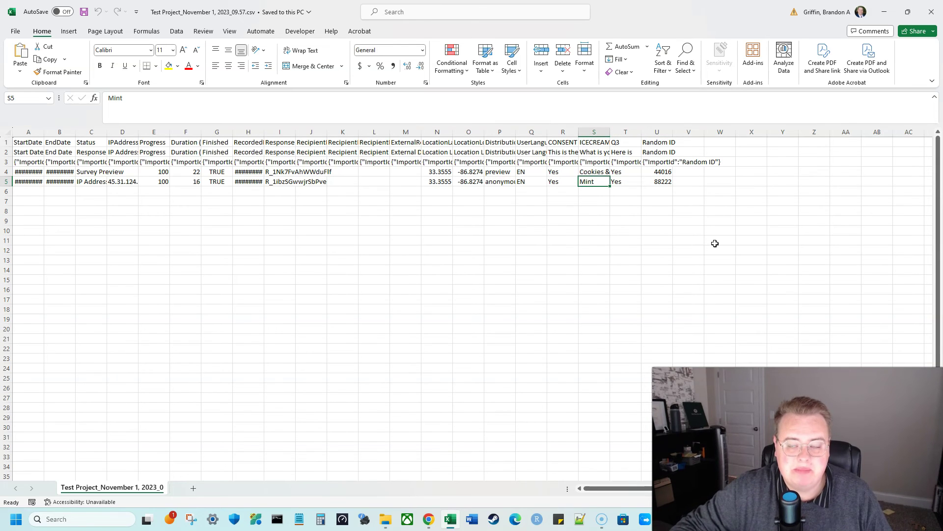
click(937, 16)
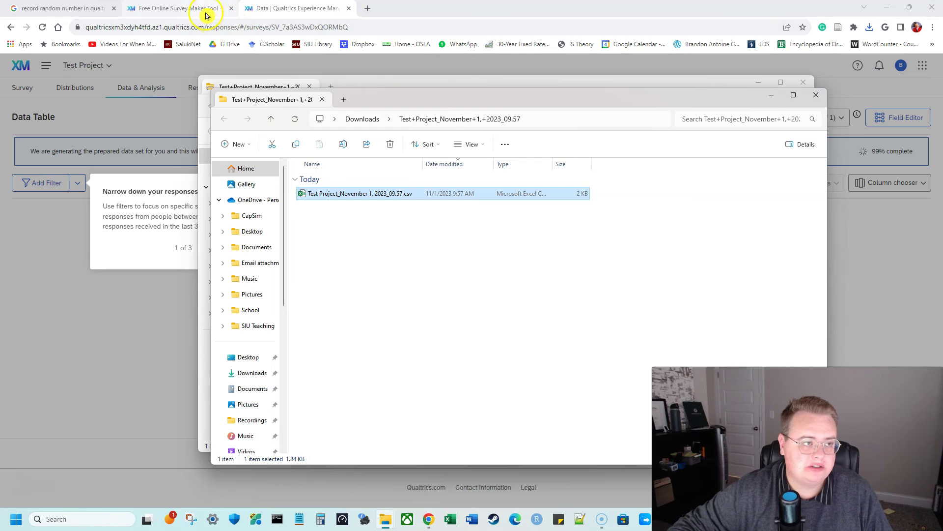
In Chrome's Qualtrics Data tab, close Manage Downloads and the filter tip, then return to the Survey editor.
click(205, 11)
click(274, 8)
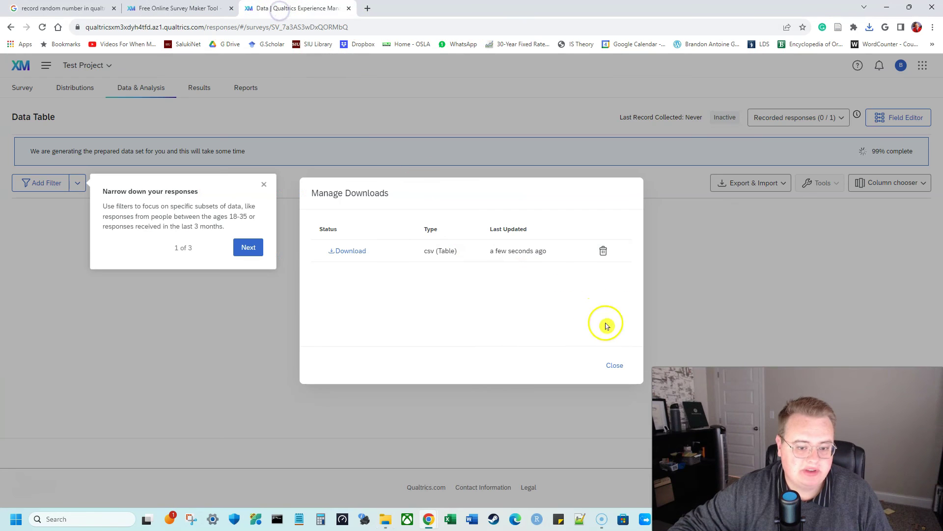
click(612, 366)
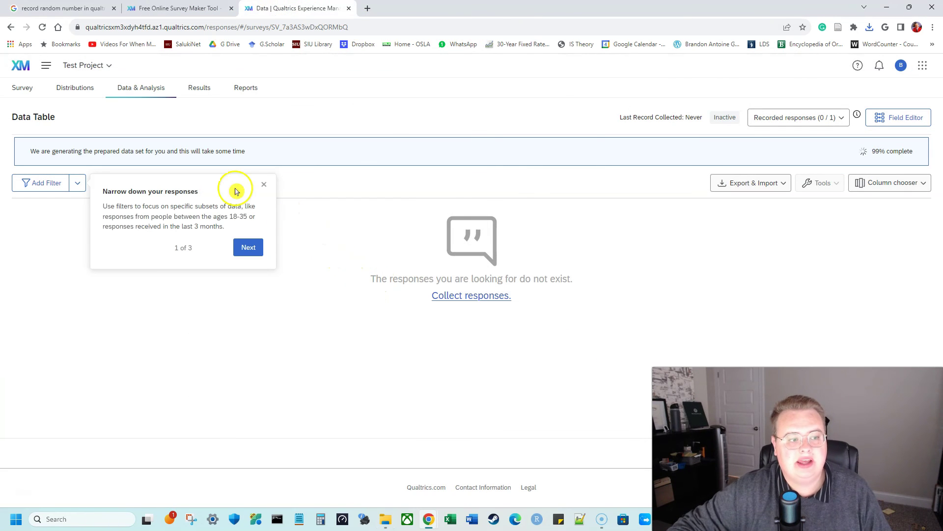
click(264, 185)
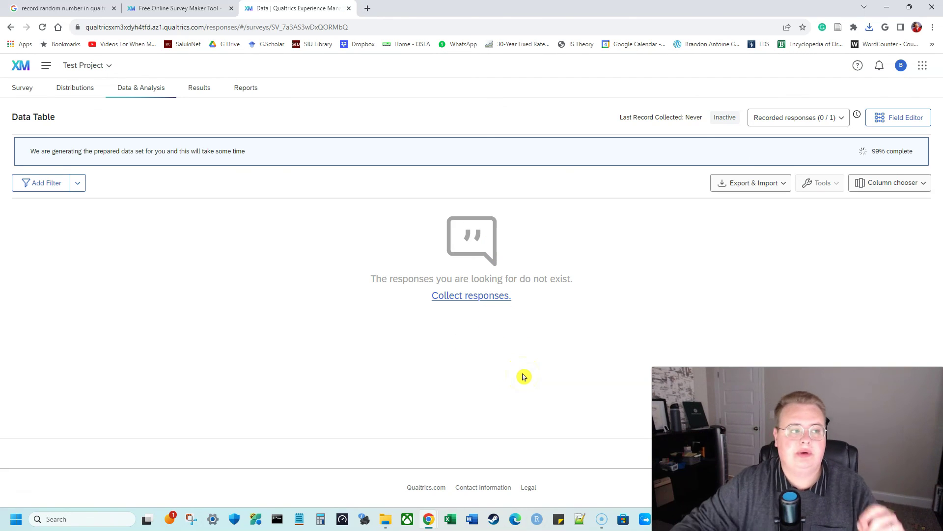
click(19, 89)
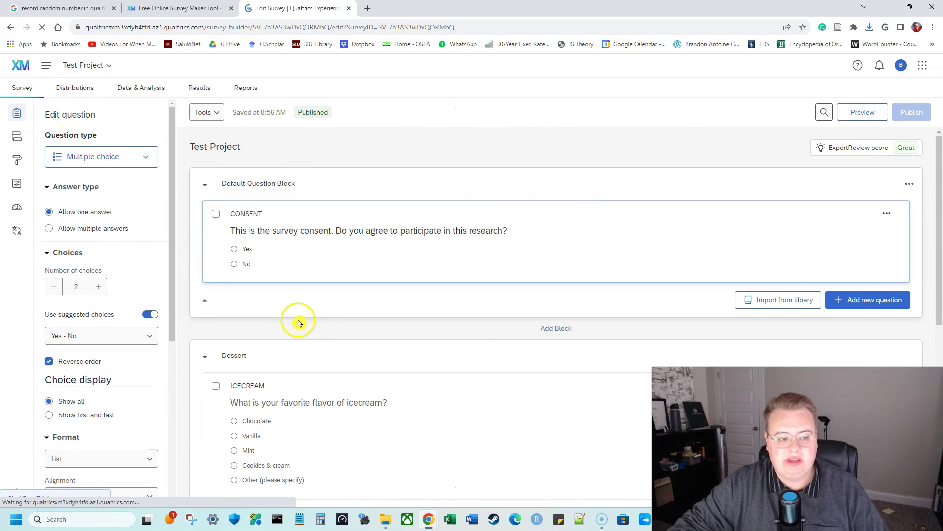
Review the Random ID embedded data field in the survey flow.
scroll(413, 280, down, 4)
scroll(246, 334, up, 4)
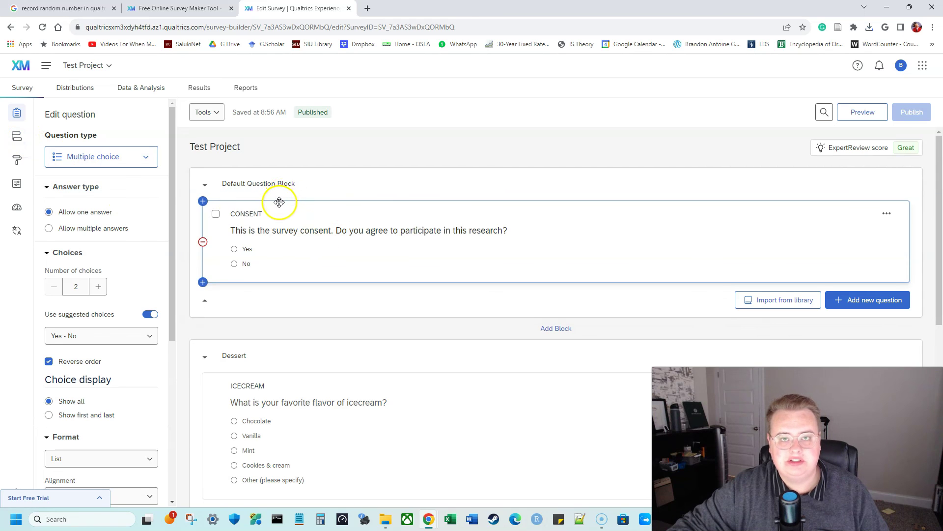
scroll(273, 206, down, 1)
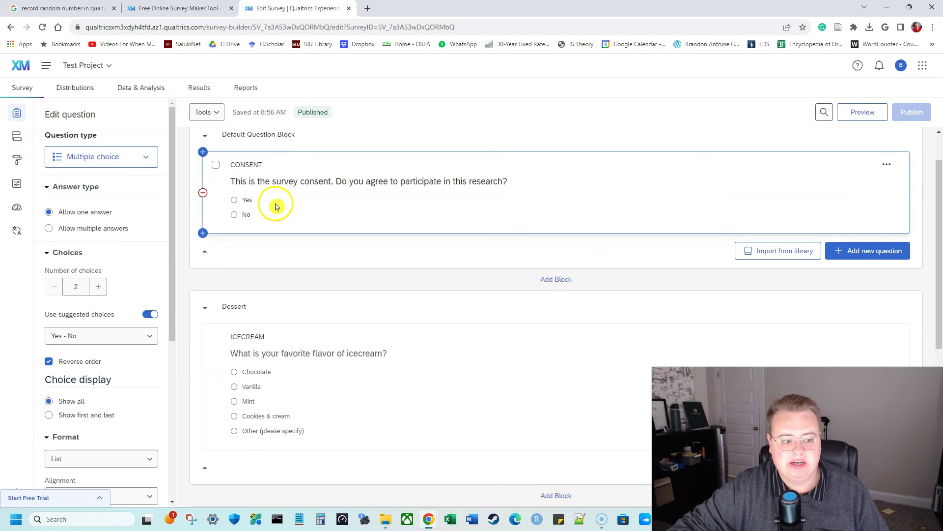
click(23, 136)
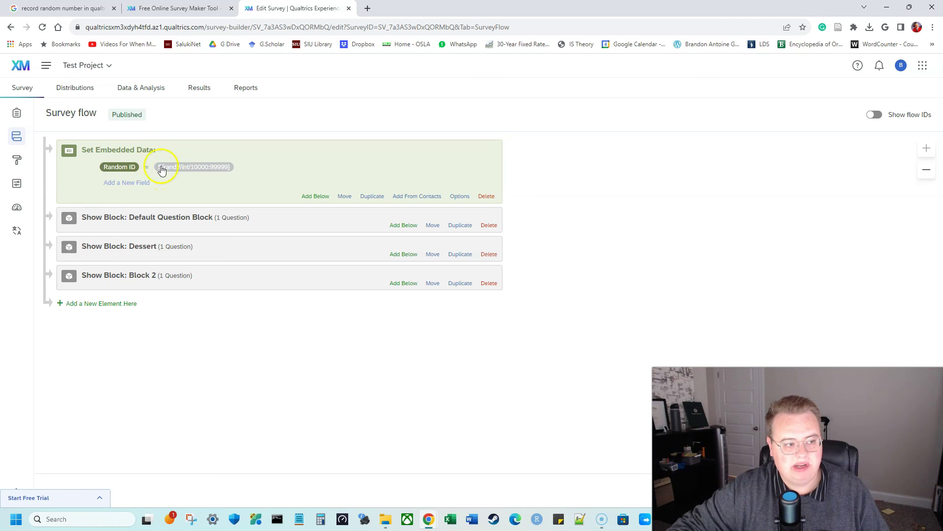
Back in the Builder, open Q3's text in Block 2 showing the piped ${e://Field/Random%20ID}.
click(17, 114)
scroll(461, 268, down, 6)
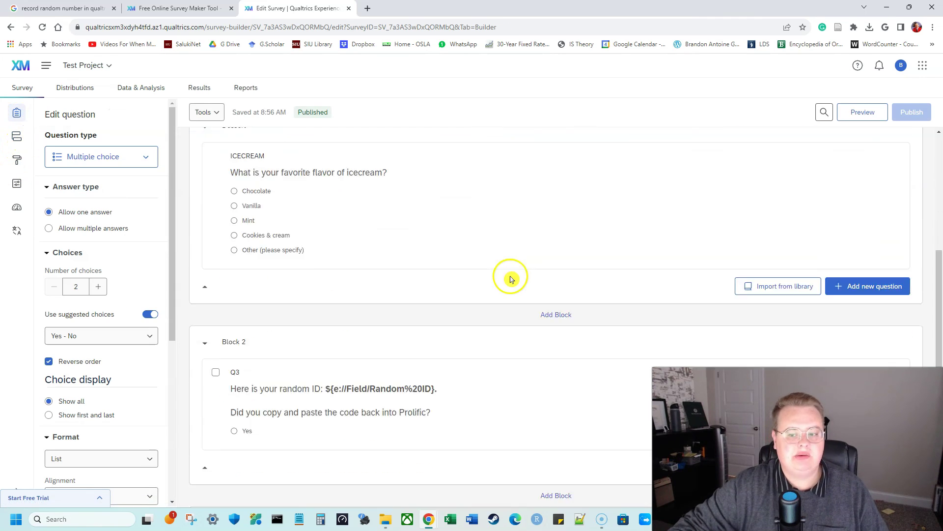
click(417, 273)
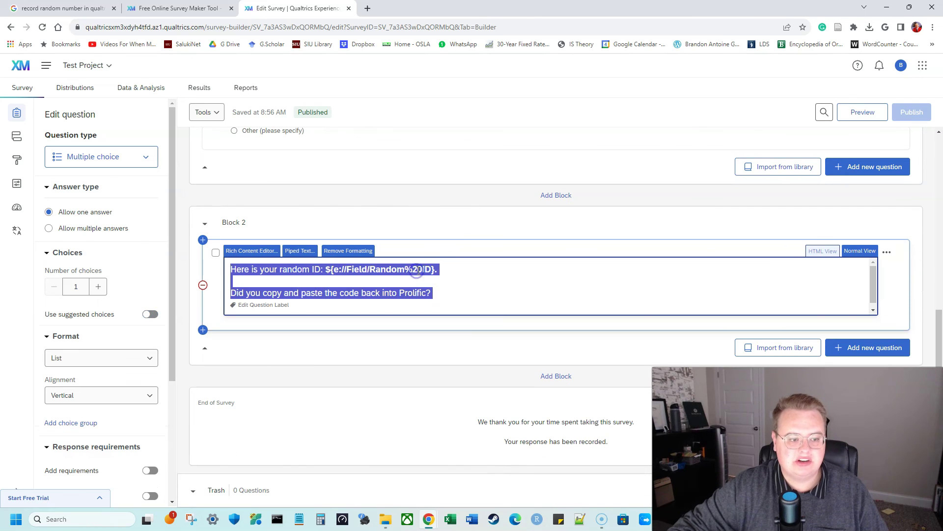
click(447, 270)
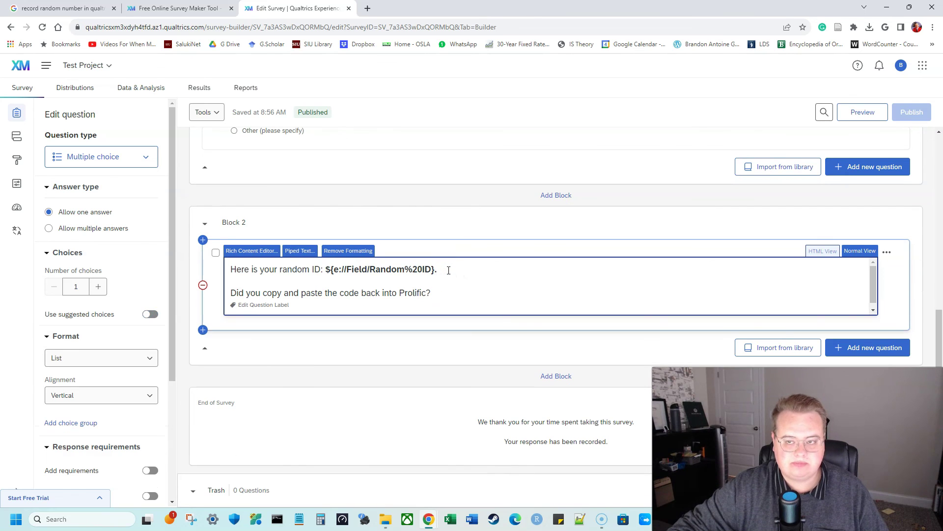